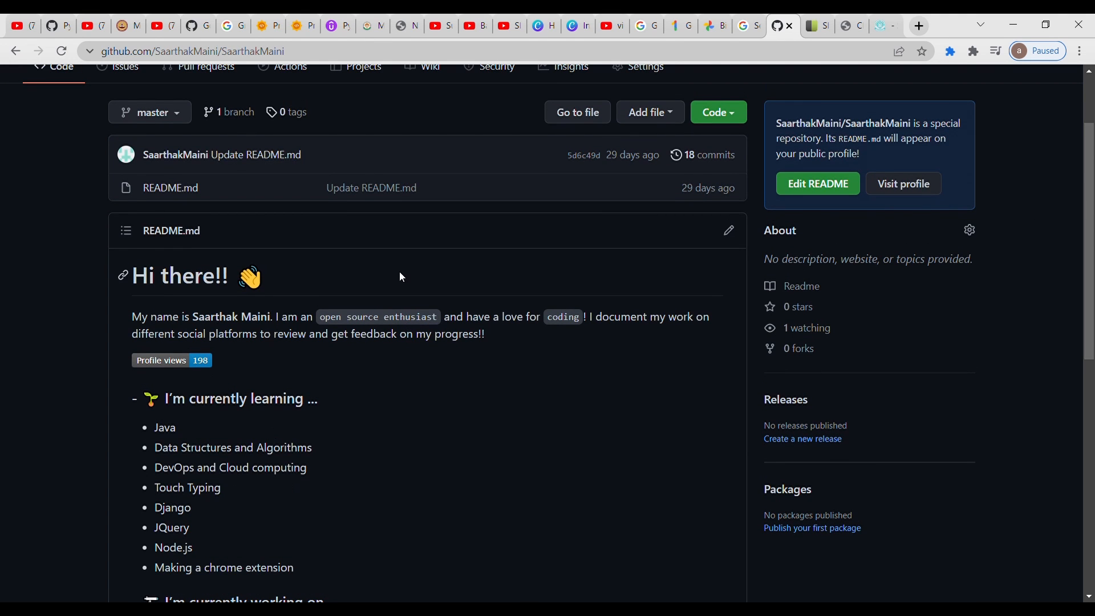
# - Examine the profile repository's README down to the Connect with me section, and open the owner's profile page
pyautogui.moveTo(1093, 169); pyautogui.dragTo(1093, 283)
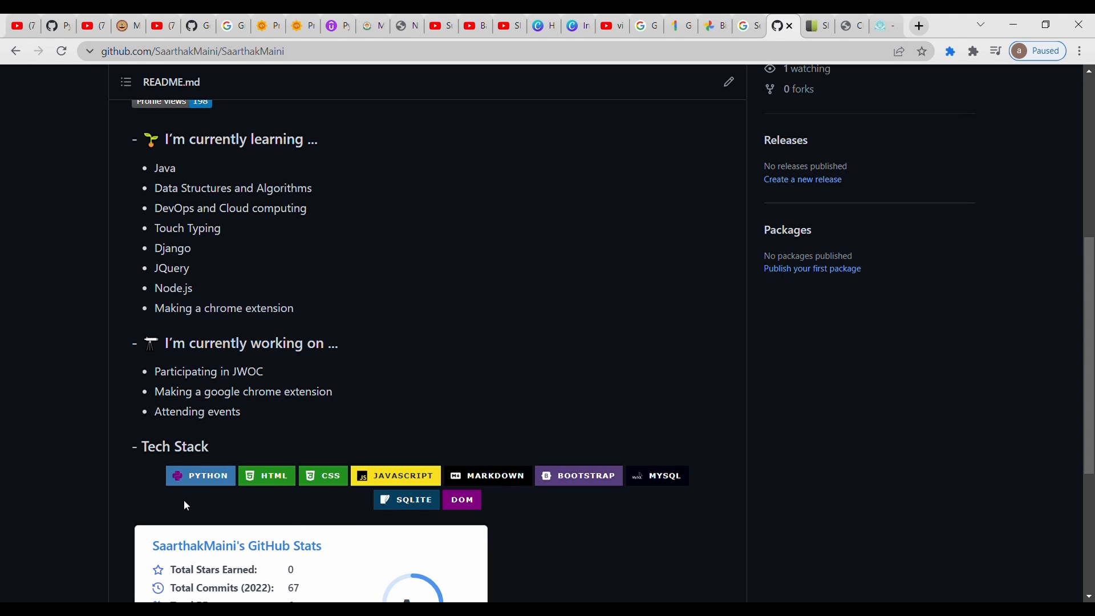
pyautogui.moveTo(1094, 343); pyautogui.dragTo(1094, 427)
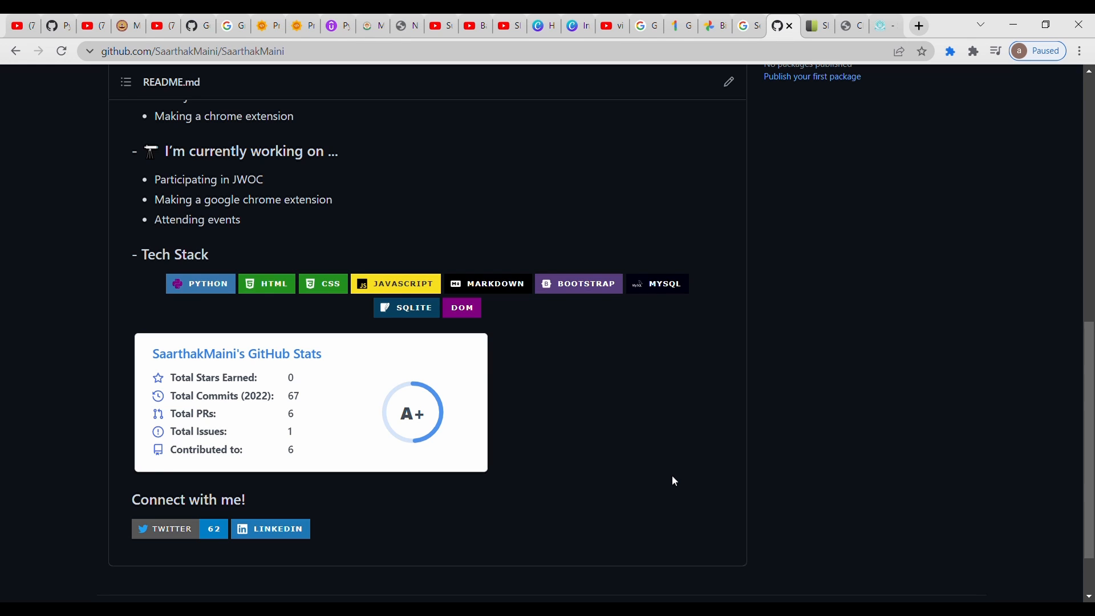
pyautogui.scroll(2, 1090, 371)
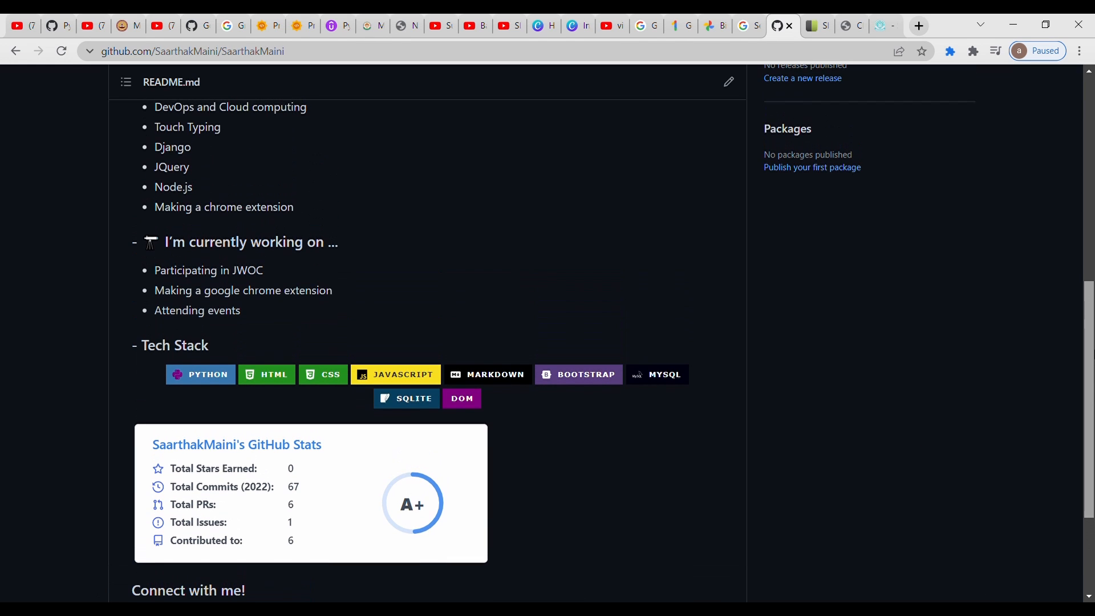
pyautogui.scroll(7, 1089, 371)
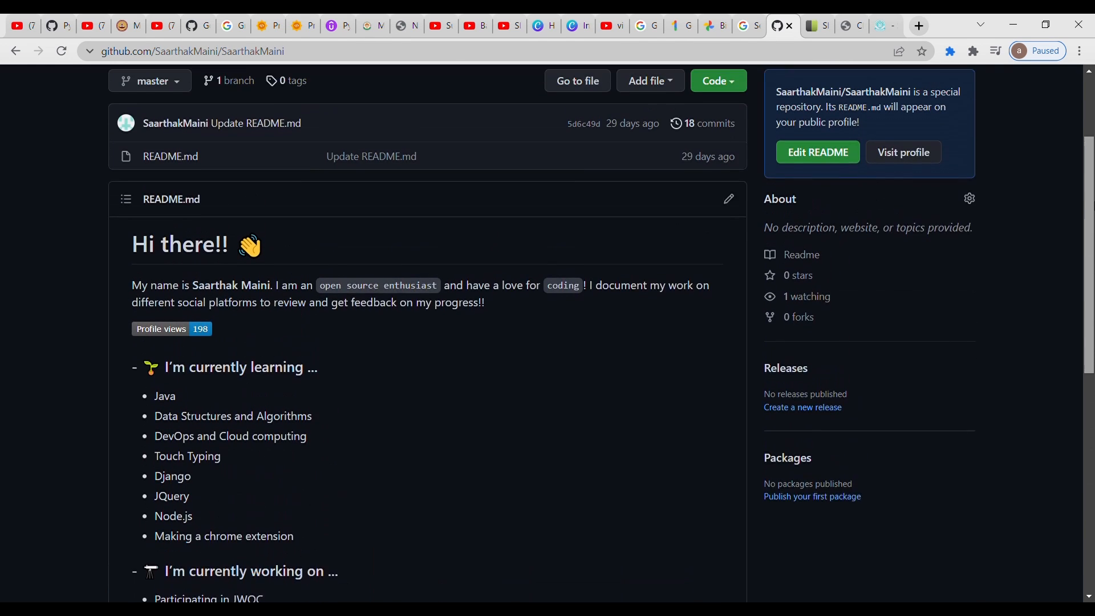
pyautogui.scroll(1, 1090, 229)
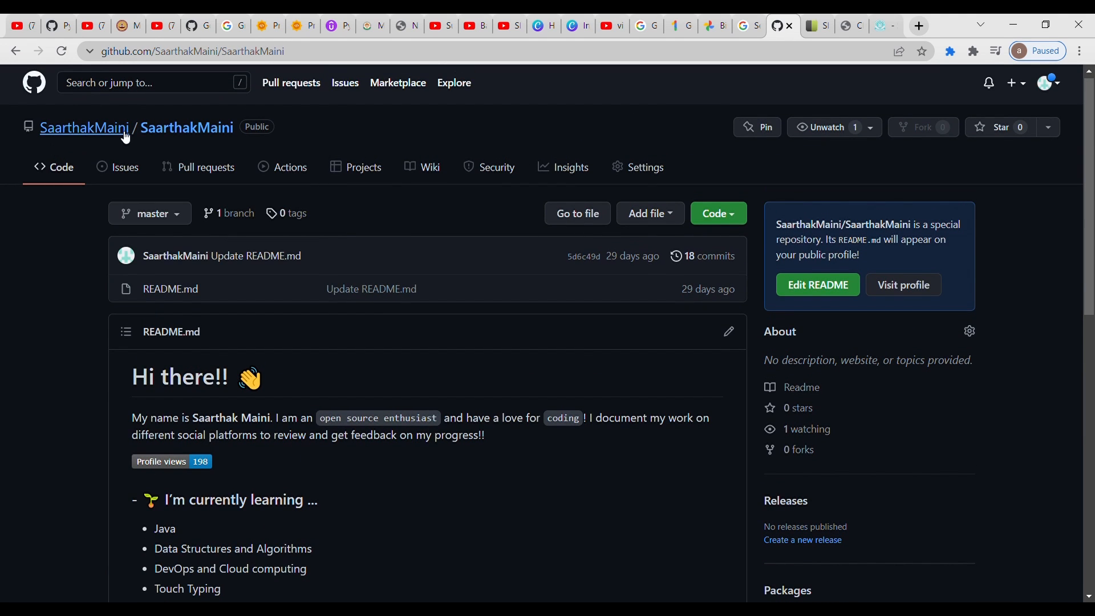
pyautogui.moveTo(91, 130)
pyautogui.click(103, 131)
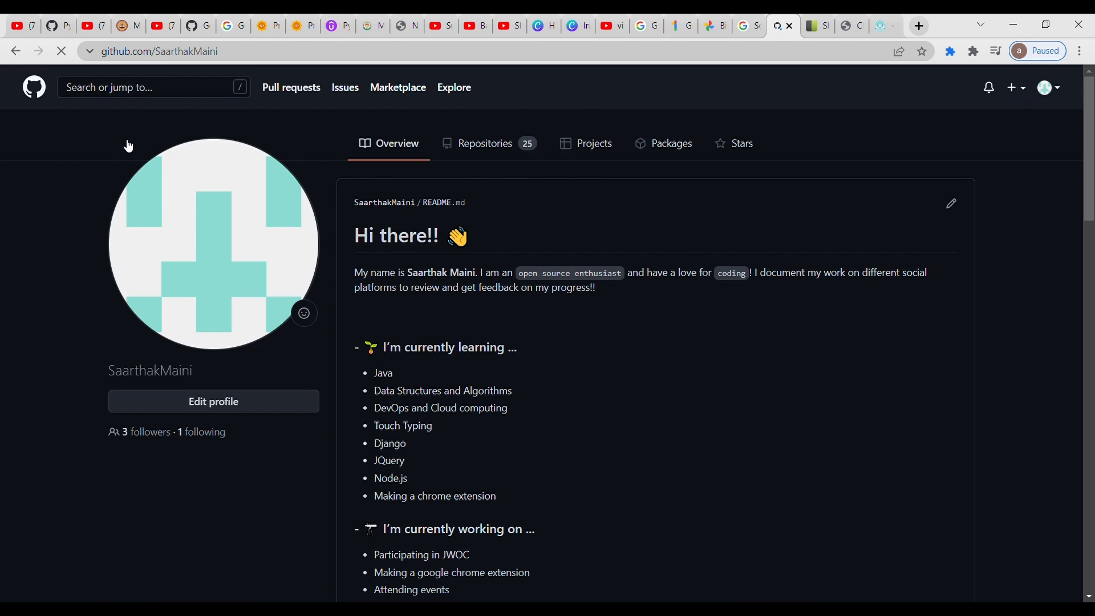
# - Open the new repository form from the profile's repository list and examine its name, description, visibility and initialization options
pyautogui.click(501, 147)
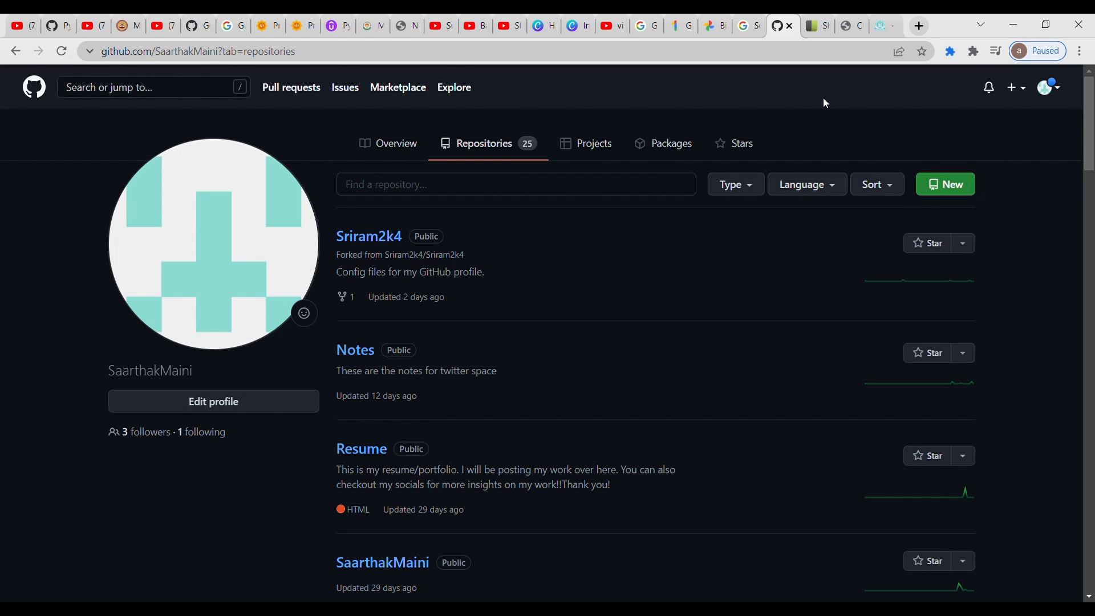
pyautogui.click(930, 181)
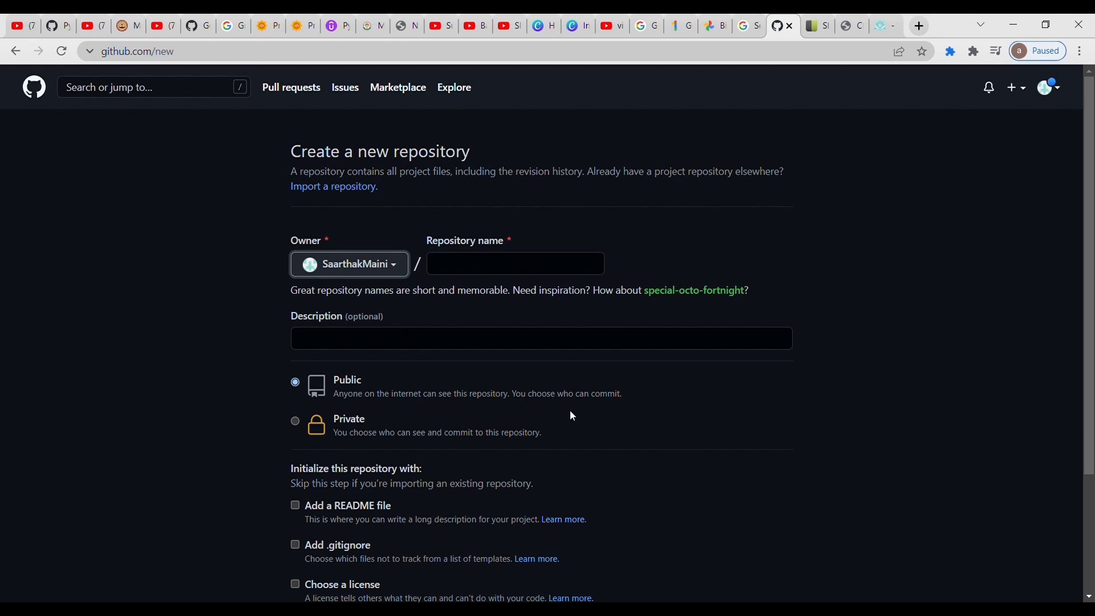
pyautogui.scroll(-1, 1092, 322)
pyautogui.scroll(-2, 1092, 323)
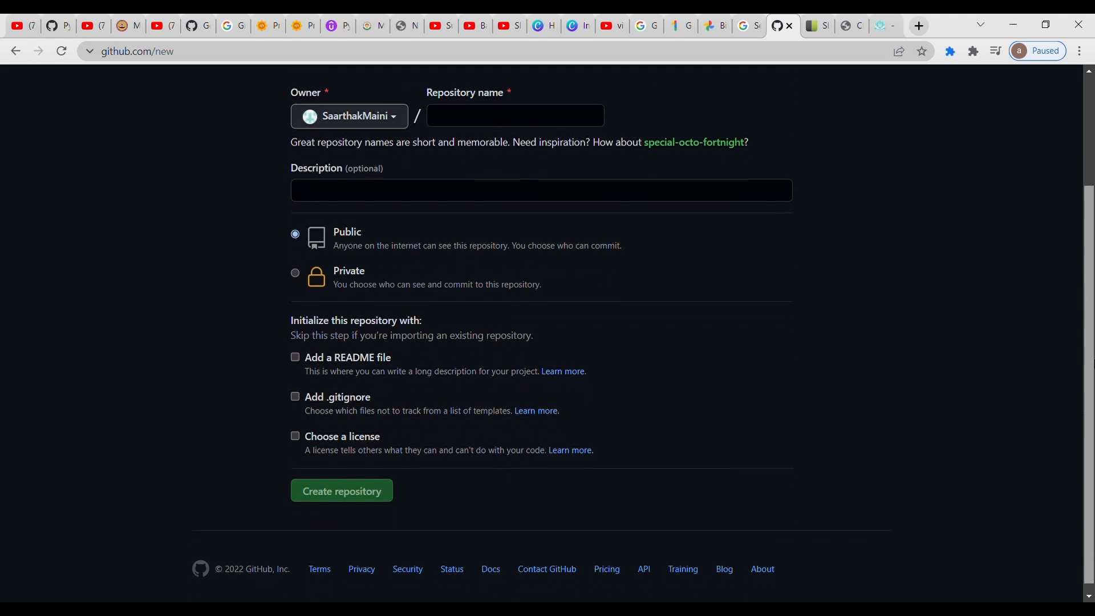
pyautogui.scroll(3, 1092, 337)
pyautogui.scroll(-3, 1093, 354)
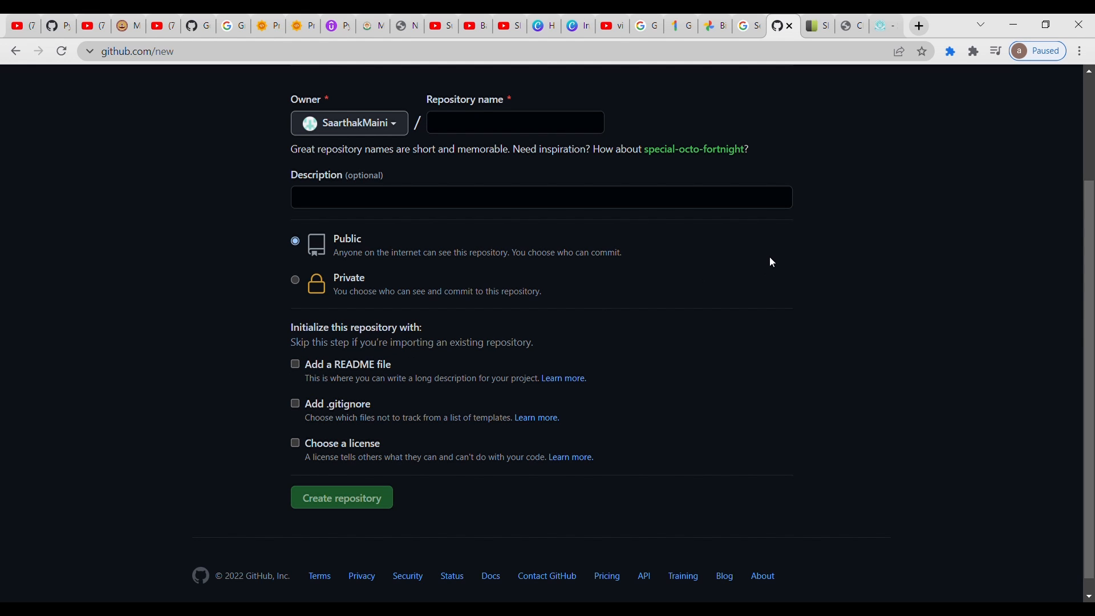
pyautogui.scroll(3, 806, 229)
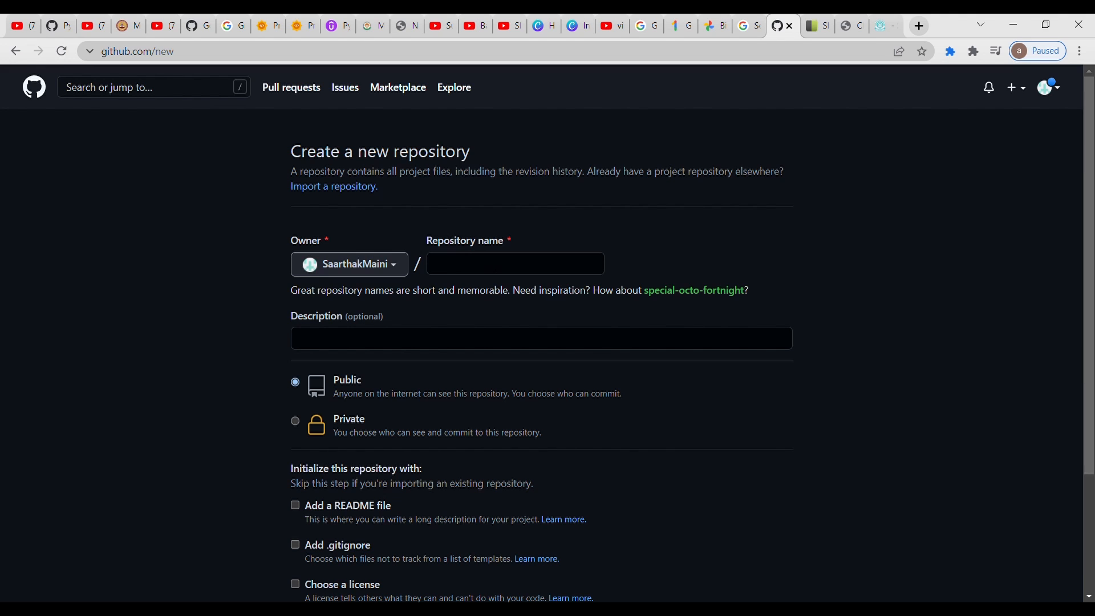
pyautogui.scroll(-2, 890, 355)
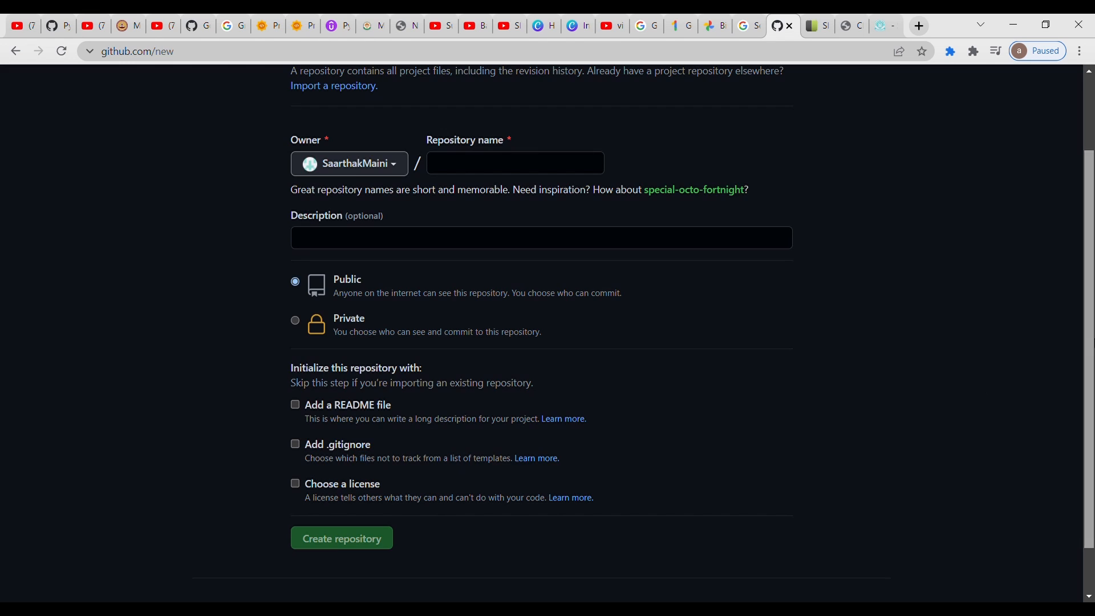
pyautogui.scroll(2, 1008, 382)
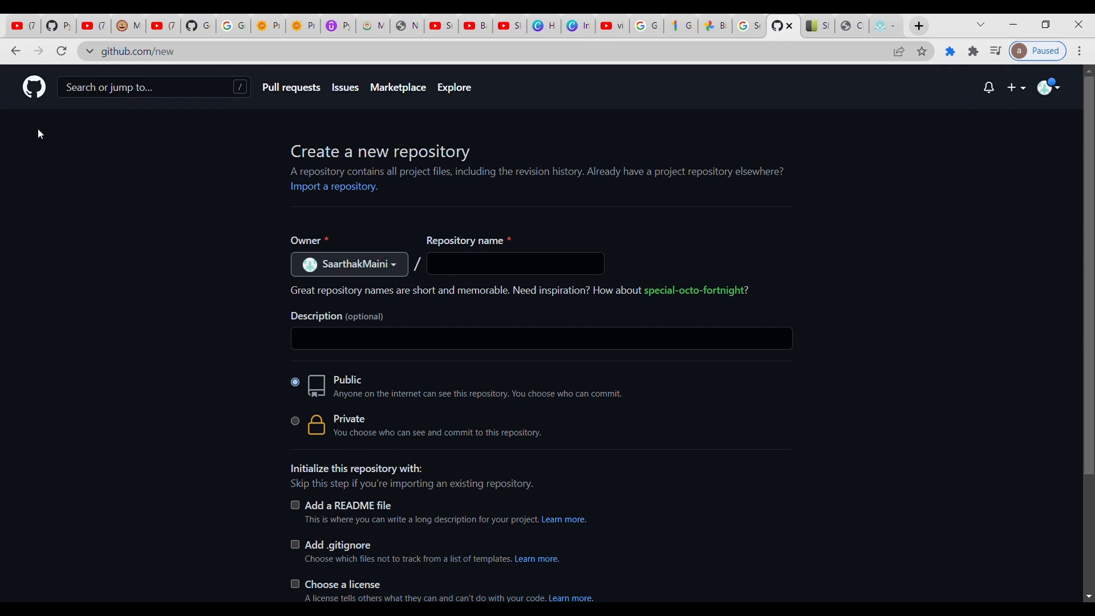
# - Leave the new repository form and return to the README on the profile overview page
pyautogui.click(22, 56)
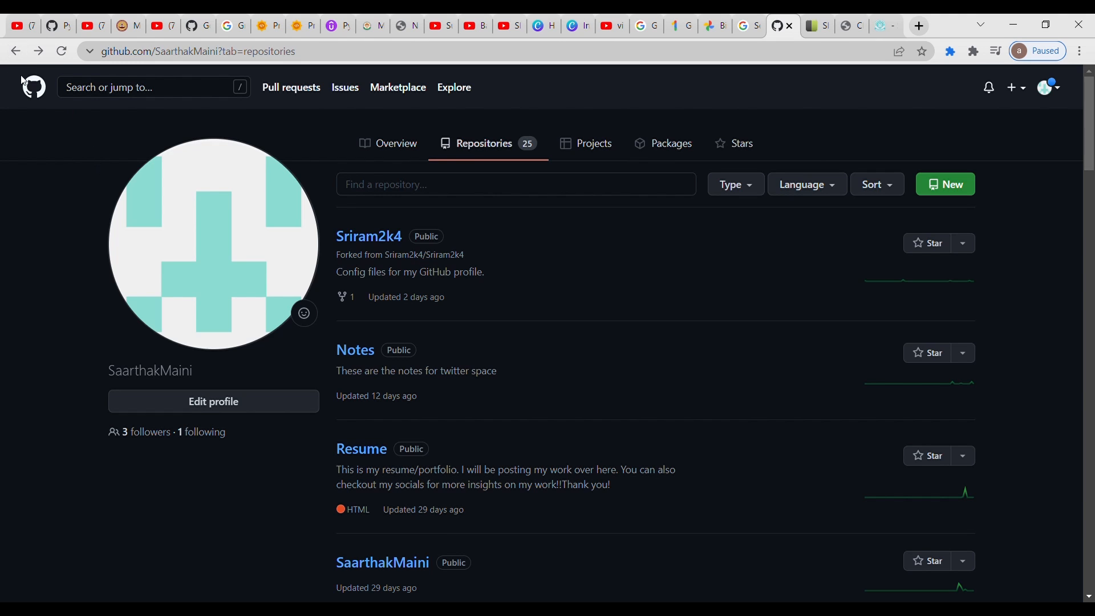
pyautogui.click(15, 52)
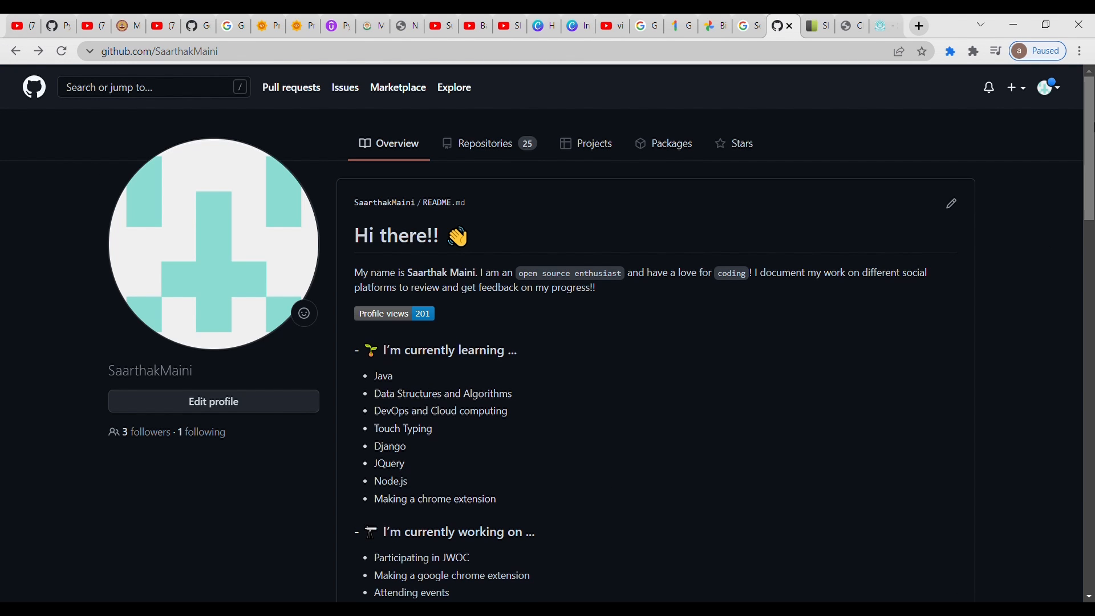
pyautogui.scroll(-1, 548, 332)
pyautogui.moveTo(1094, 144); pyautogui.dragTo(1093, 142)
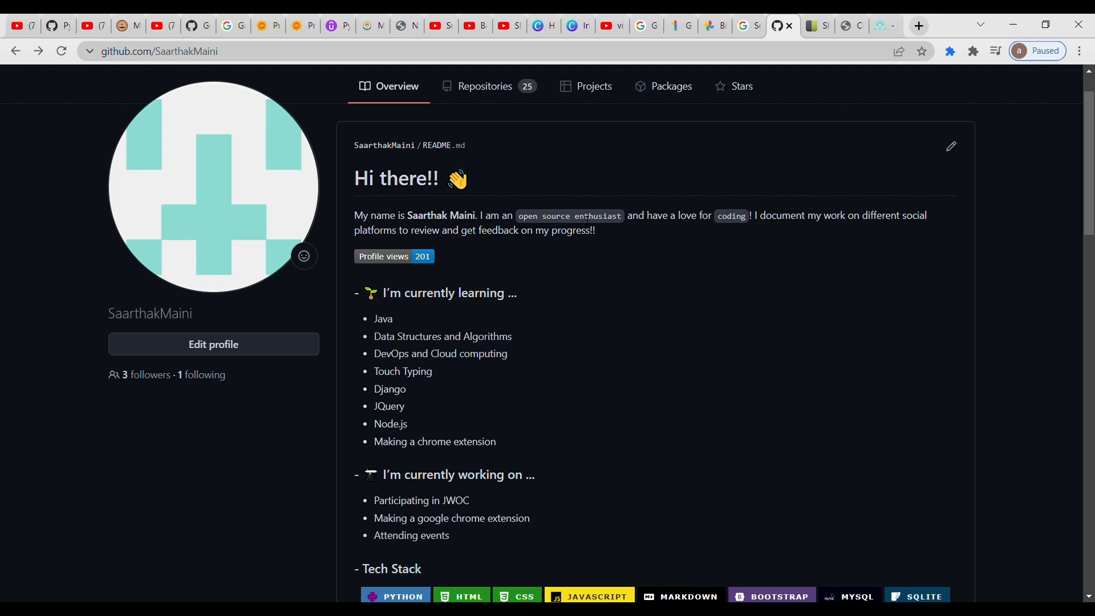
# - Enter the inline code example `random text` between backticks in a new browser tab's search box, and clear it
pyautogui.click(918, 25)
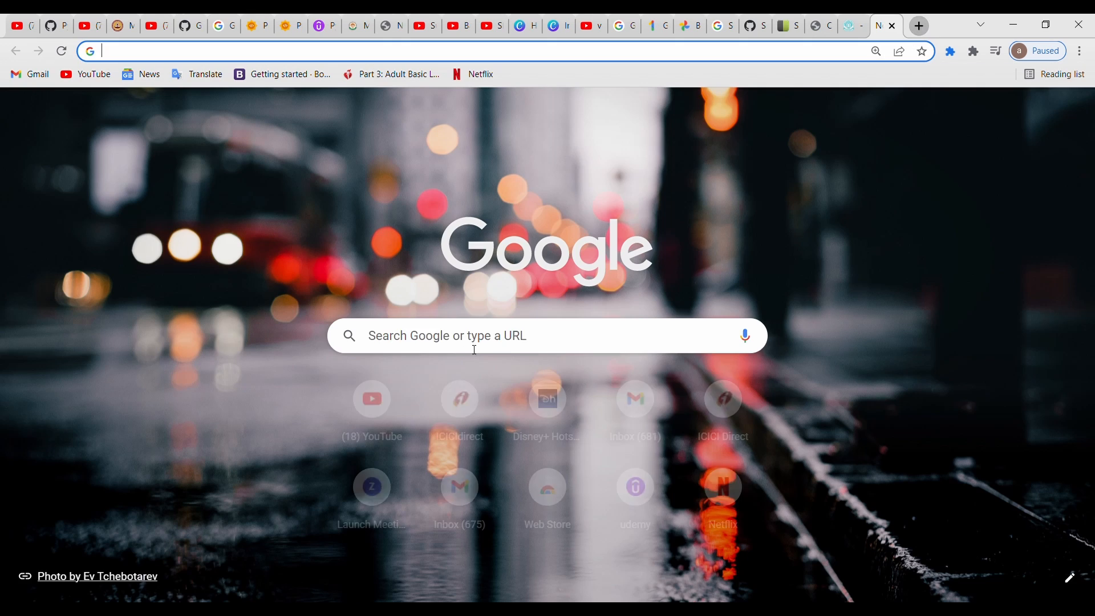
pyautogui.click(499, 349)
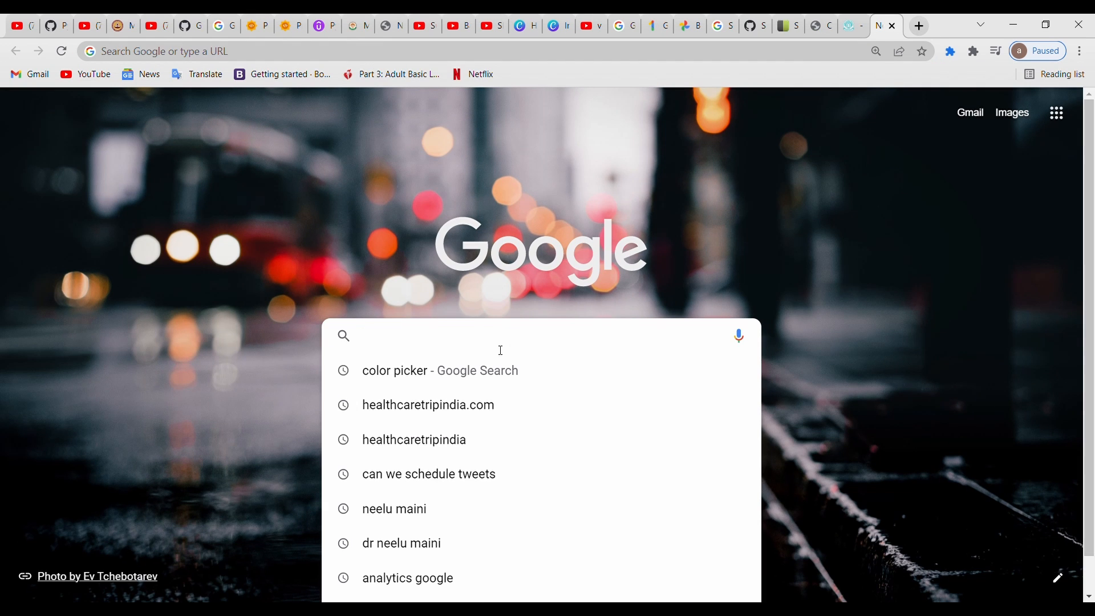
pyautogui.write('"')
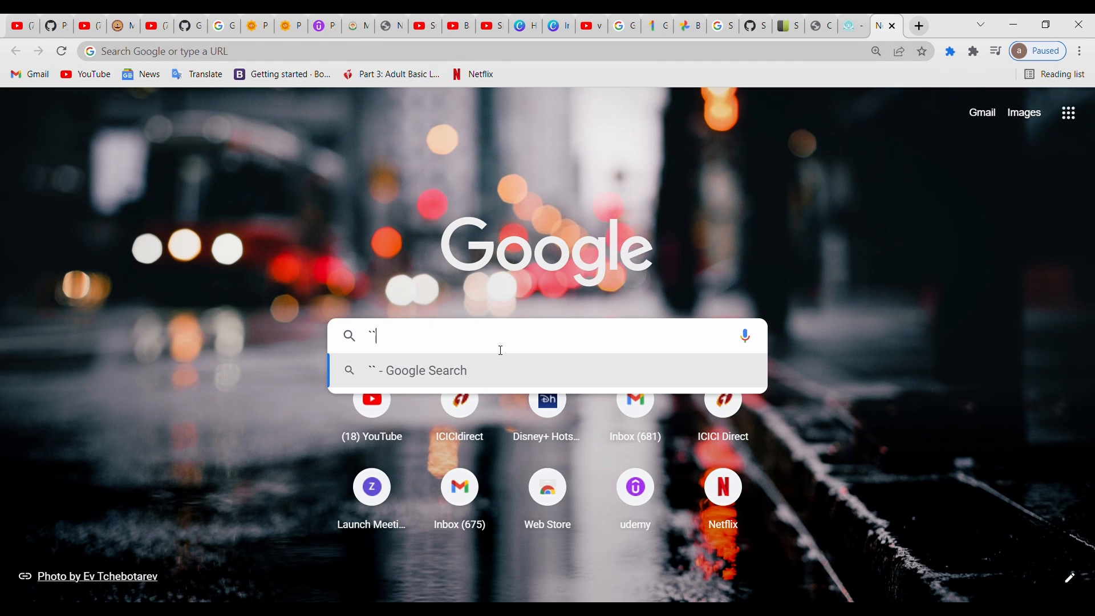
pyautogui.press('BackSpace')
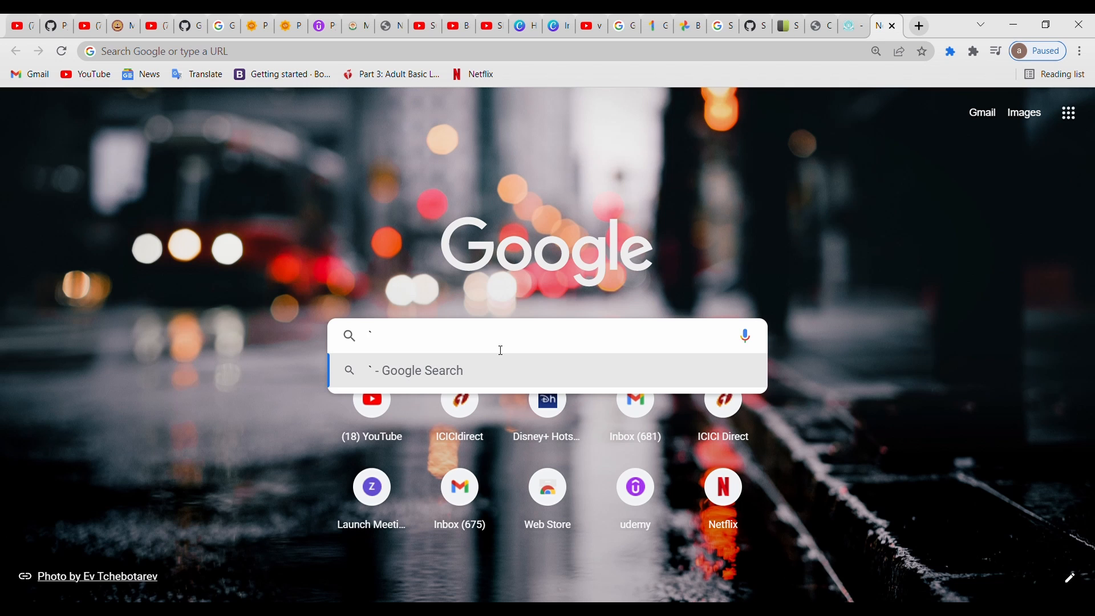
pyautogui.write('random tex')
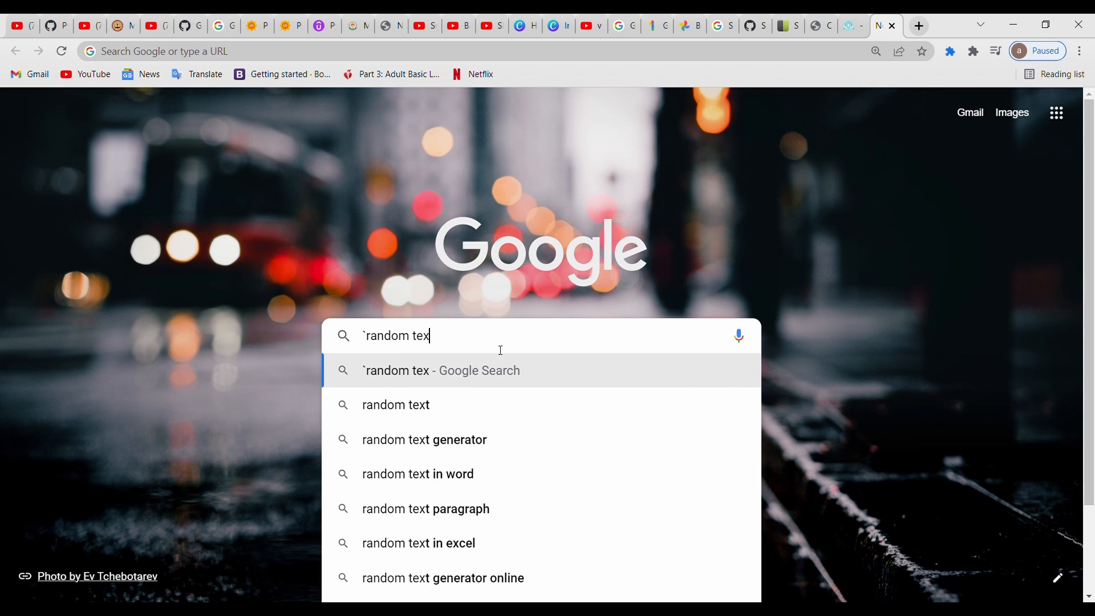
pyautogui.write('t')
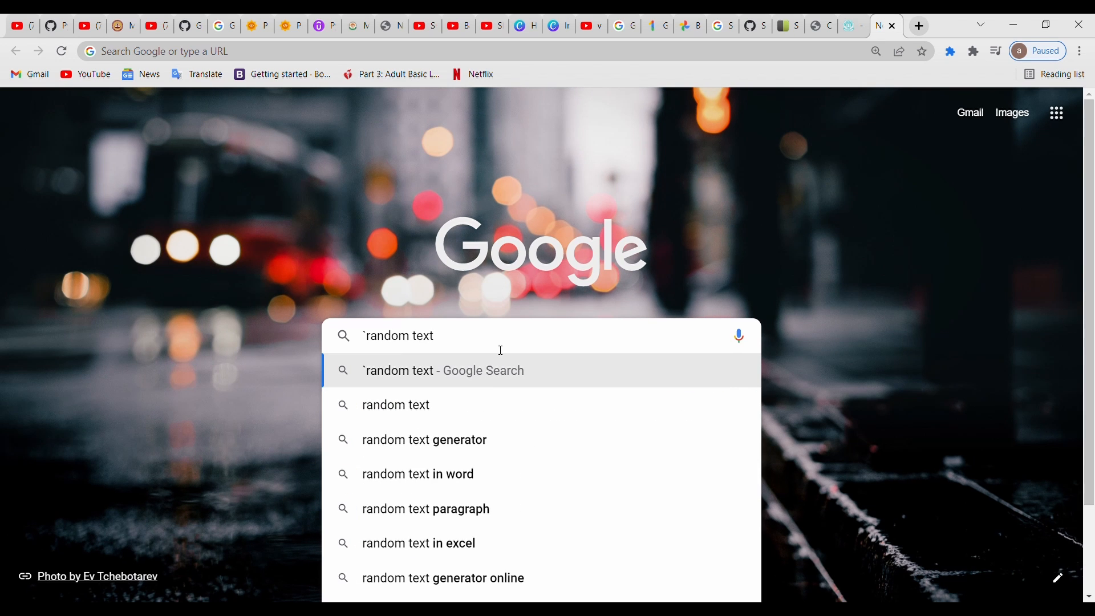
pyautogui.write('`')
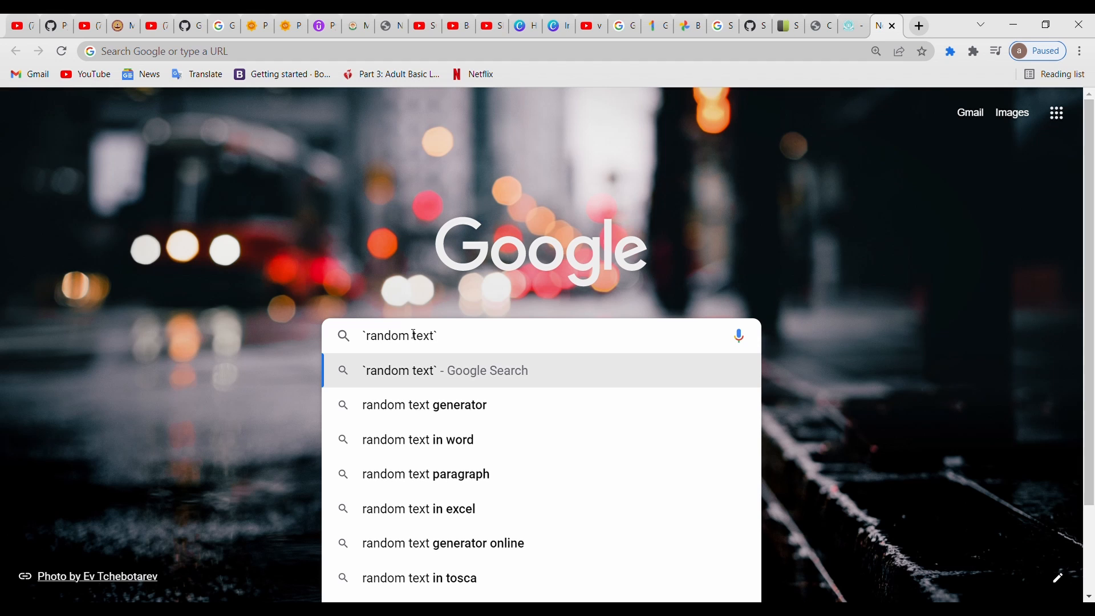
pyautogui.press('BackSpace')
pyautogui.press('BackSpace')
pyautogui.press('BackSpace')
pyautogui.press('BackSpace')
pyautogui.press('BackSpace')
pyautogui.press('BackSpace')
pyautogui.press('BackSpace')
pyautogui.press('BackSpace')
pyautogui.press('BackSpace')
pyautogui.press('BackSpace')
pyautogui.press('BackSpace')
pyautogui.press('BackSpace')
pyautogui.press('BackSpace')
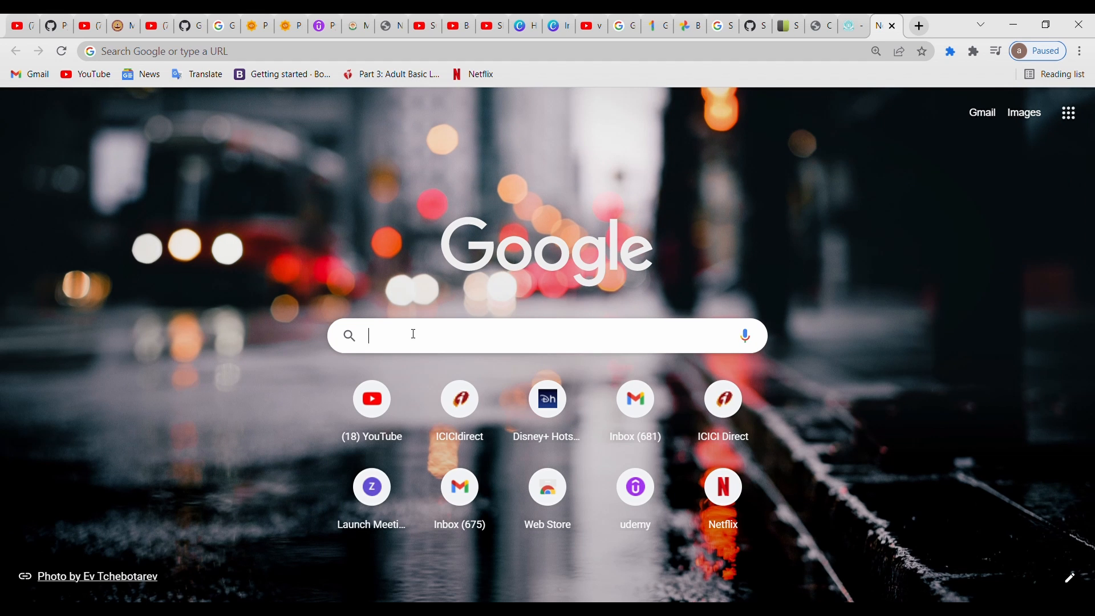
# - Enter the bold Markdown example **Bold texty** between double asterisks in the search box, and erase the words
pyautogui.write('****')
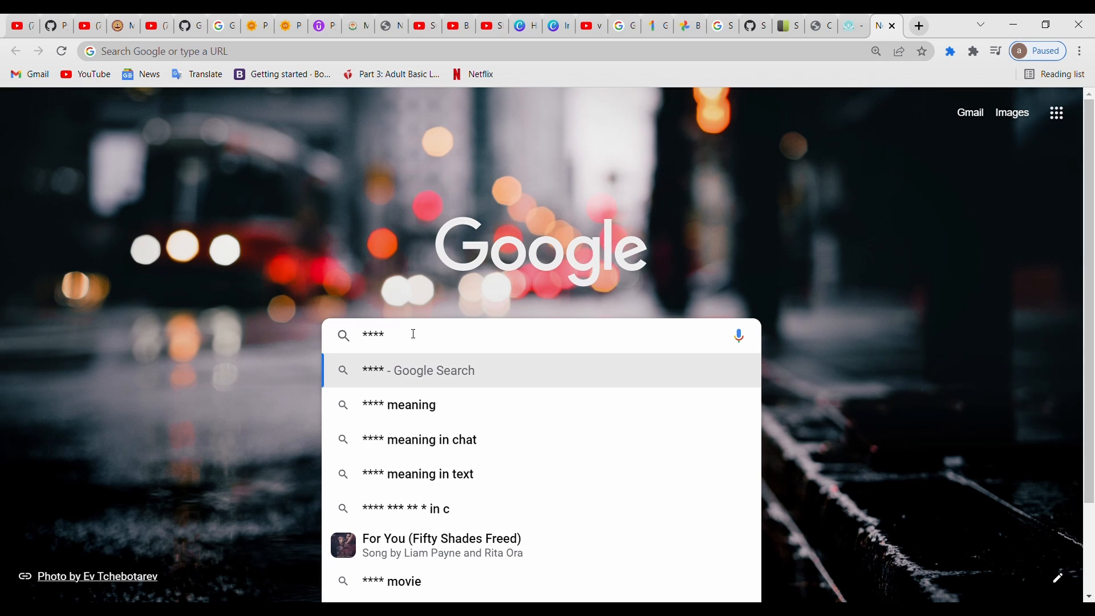
pyautogui.press('Left')
pyautogui.press('Left')
pyautogui.write('Bold tex')
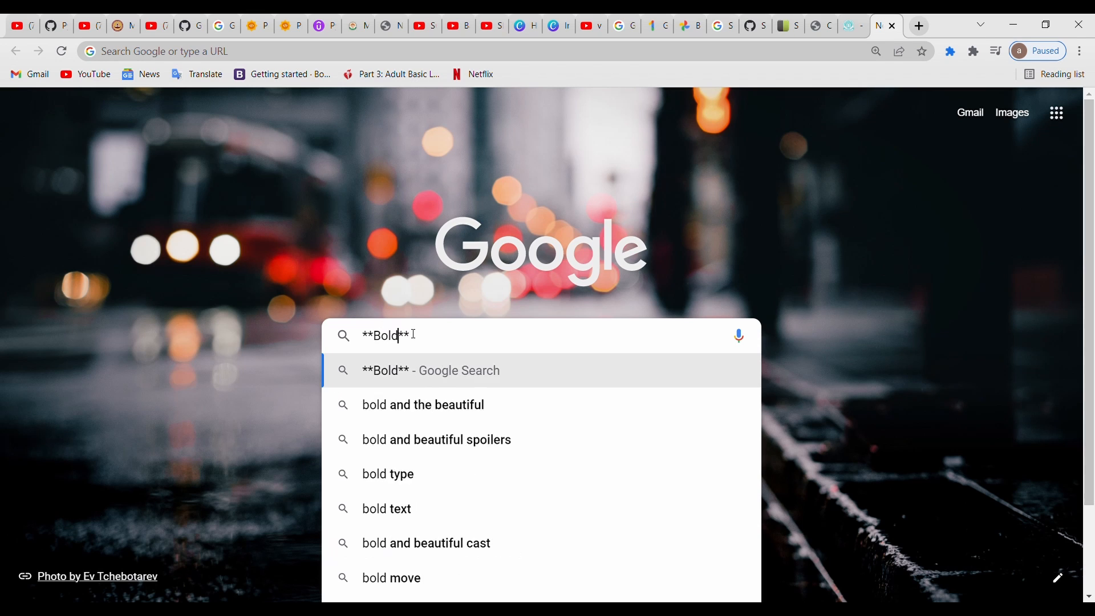
pyautogui.write('ty')
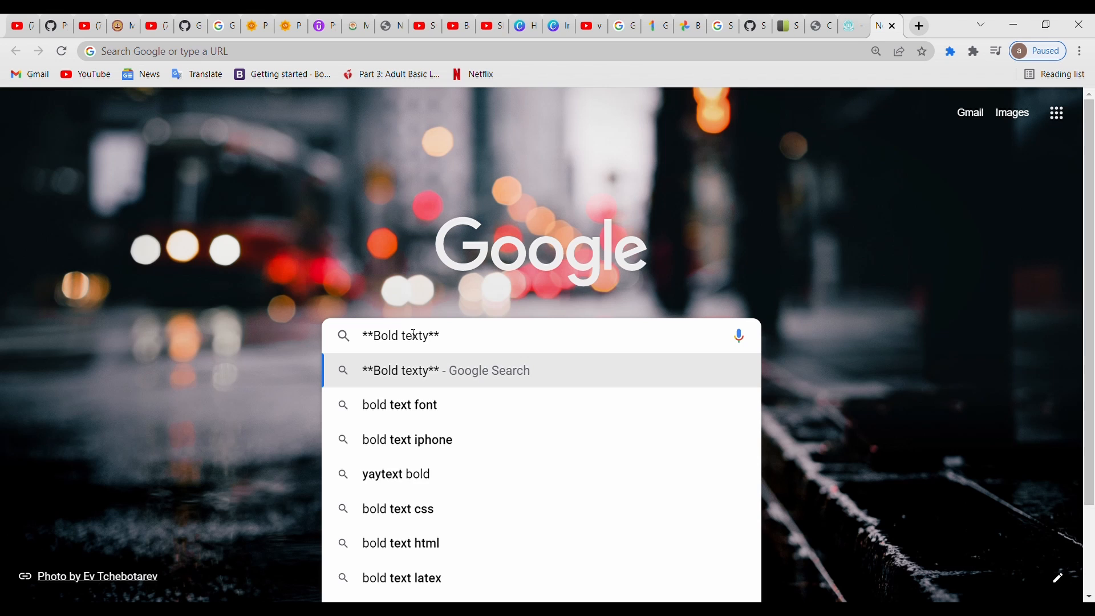
pyautogui.press('BackSpace')
pyautogui.press('BackSpace')
pyautogui.press('BackSpace')
pyautogui.press('BackSpace')
pyautogui.press('BackSpace')
pyautogui.press('BackSpace')
pyautogui.press('BackSpace')
pyautogui.press('BackSpace')
pyautogui.press('BackSpace')
pyautogui.press('BackSpace')
pyautogui.press('BackSpace')
pyautogui.press('BackSpace')
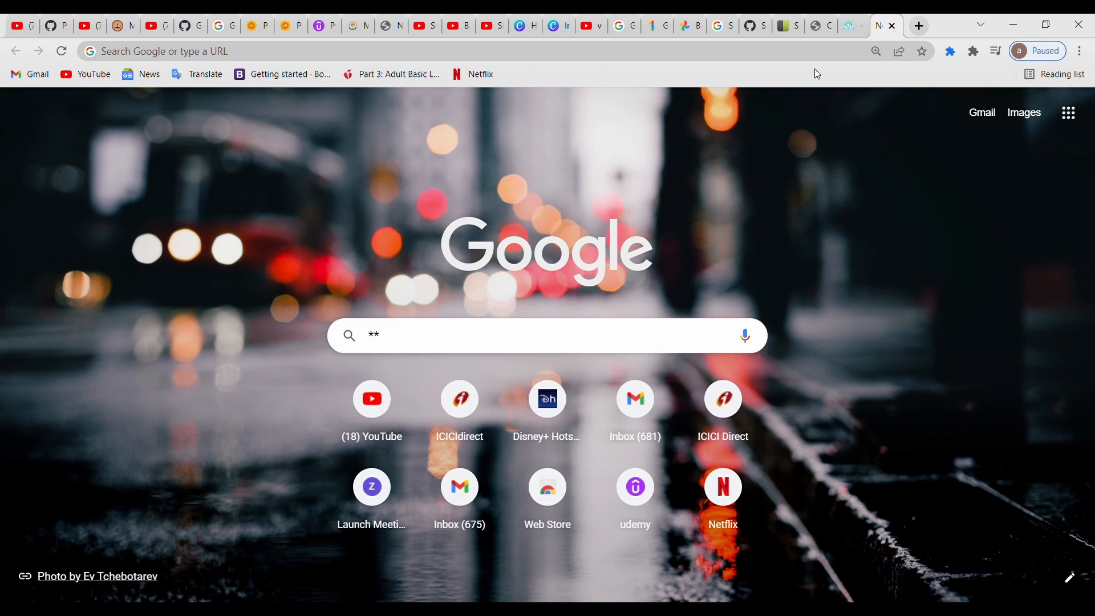
# - Switch back to the GitHub profile tab and open the profile's README.md for editing
pyautogui.click(762, 21)
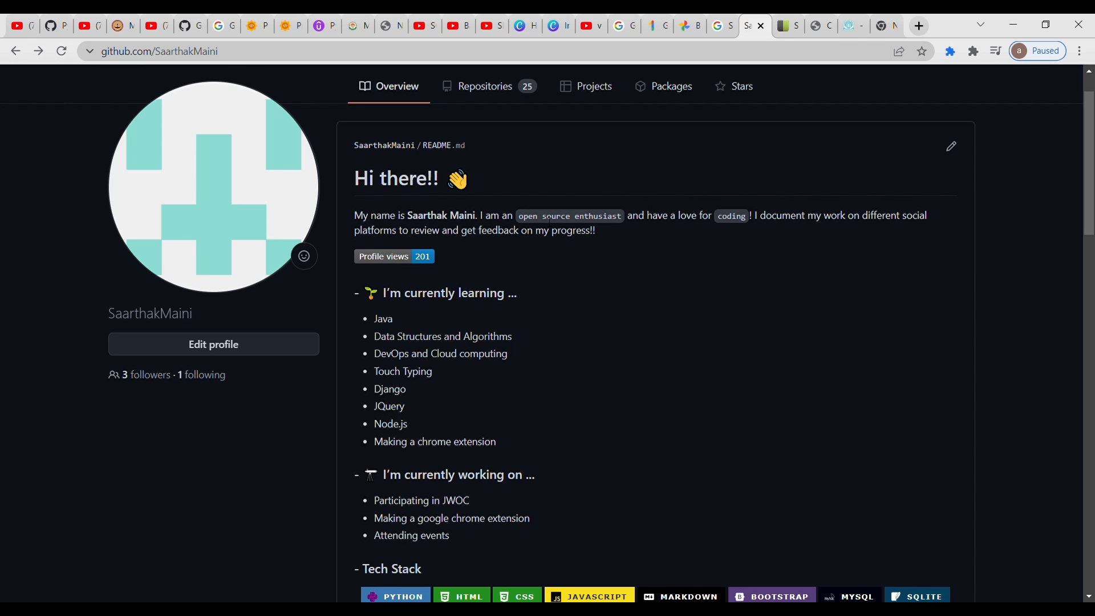
pyautogui.click(951, 147)
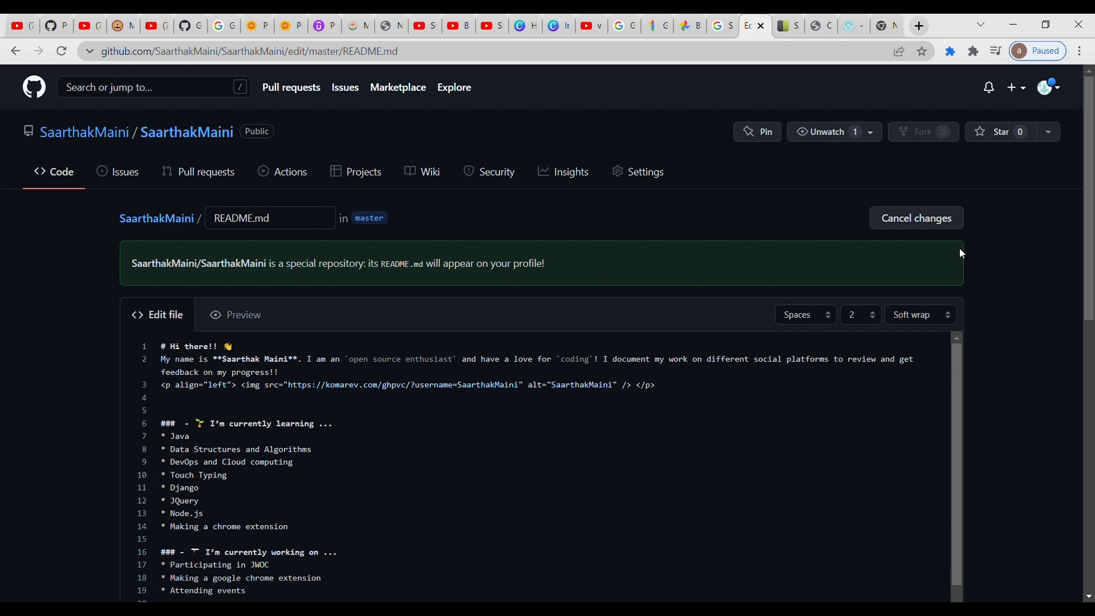
pyautogui.scroll(-4, 962, 253)
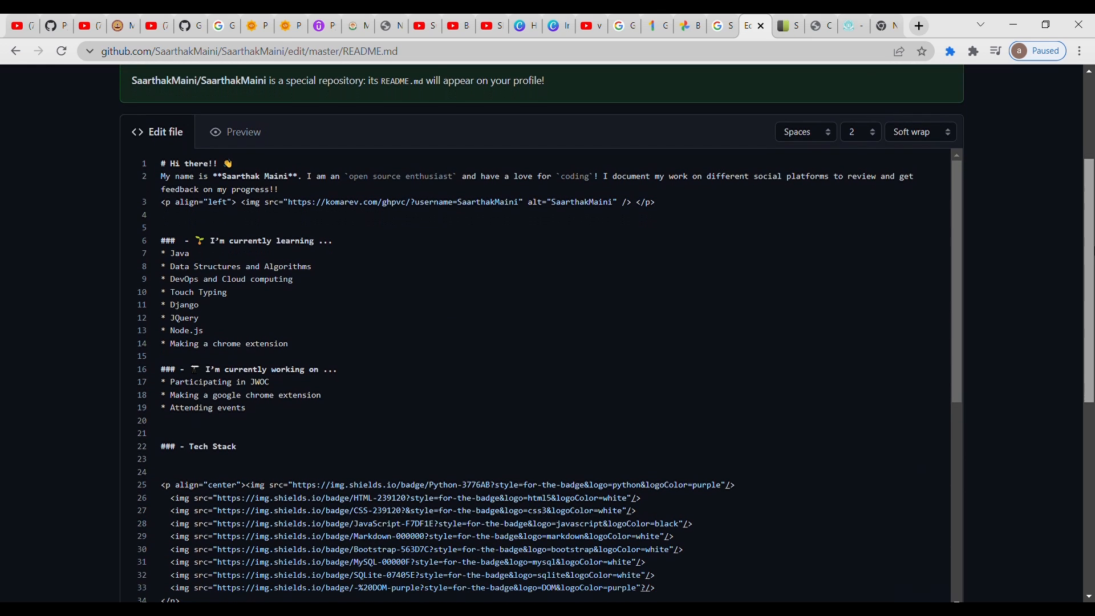
pyautogui.scroll(-1, 547, 331)
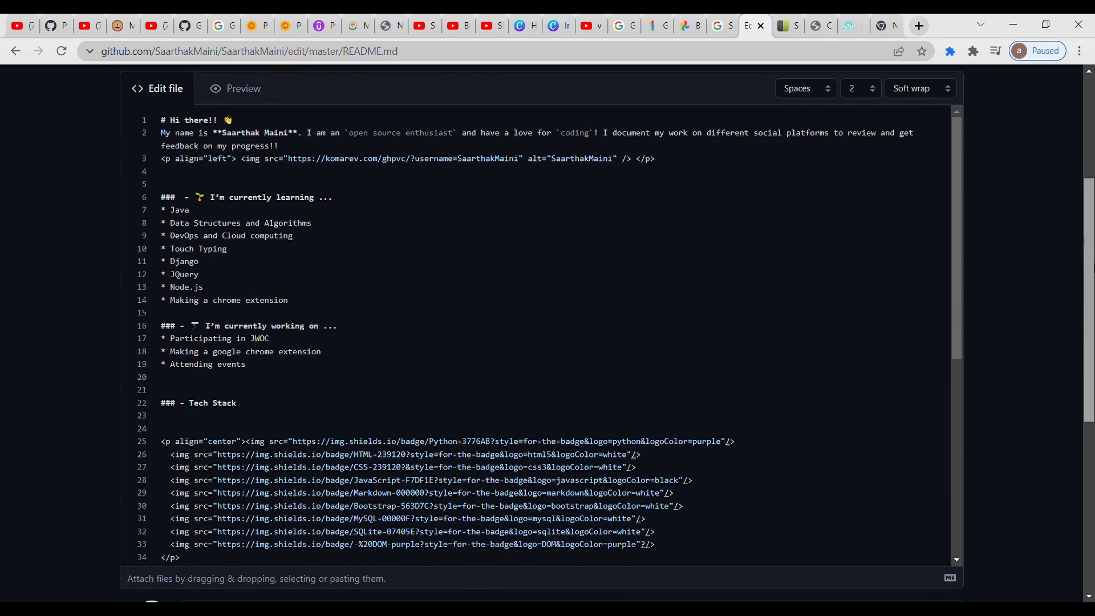
pyautogui.scroll(1, 547, 331)
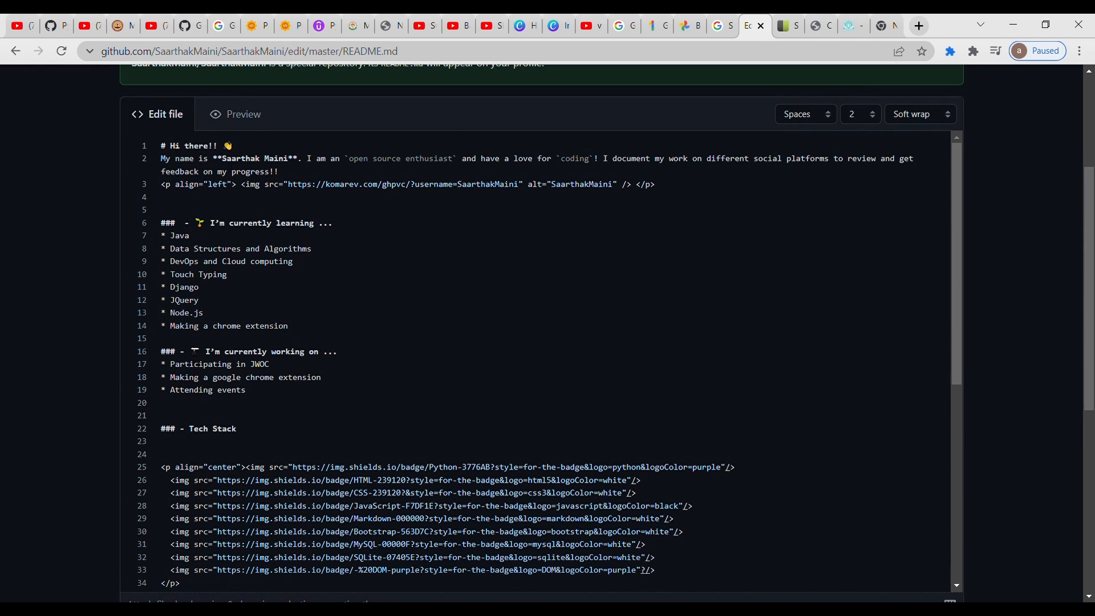
# - Highlight the backticked phrase "open source enthusiast" in the README's introduction line, and show the rendered preview of the file
pyautogui.doubleClick(295, 164)
pyautogui.click(422, 158)
pyautogui.hotkey('shift', 'Right')
pyautogui.press('Right')
pyautogui.moveTo(466, 166); pyautogui.dragTo(351, 168)
pyautogui.click(794, 203)
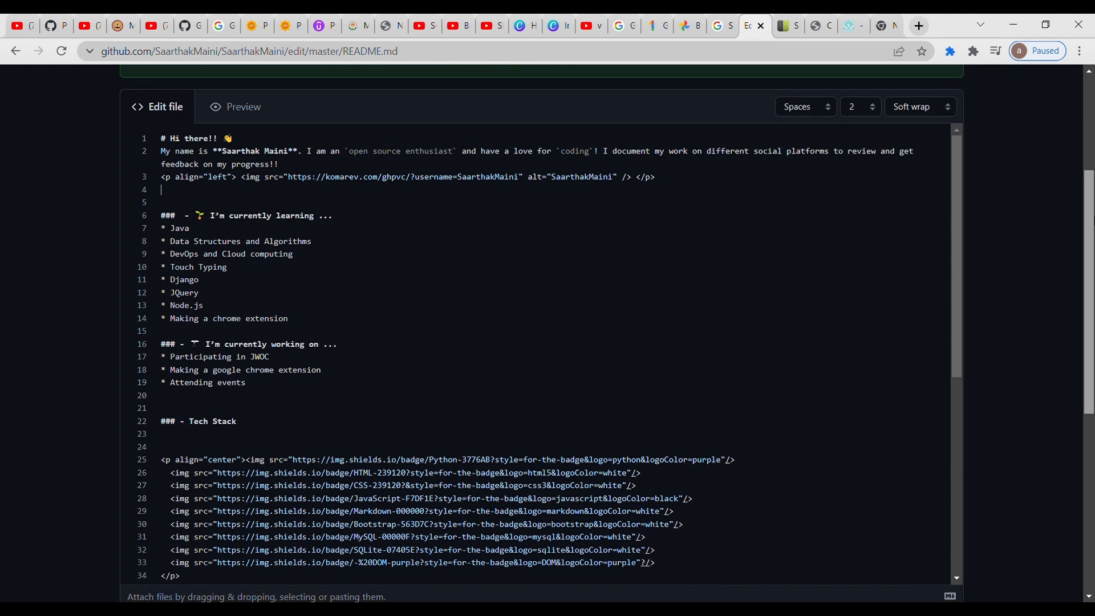
pyautogui.scroll(2, 409, 227)
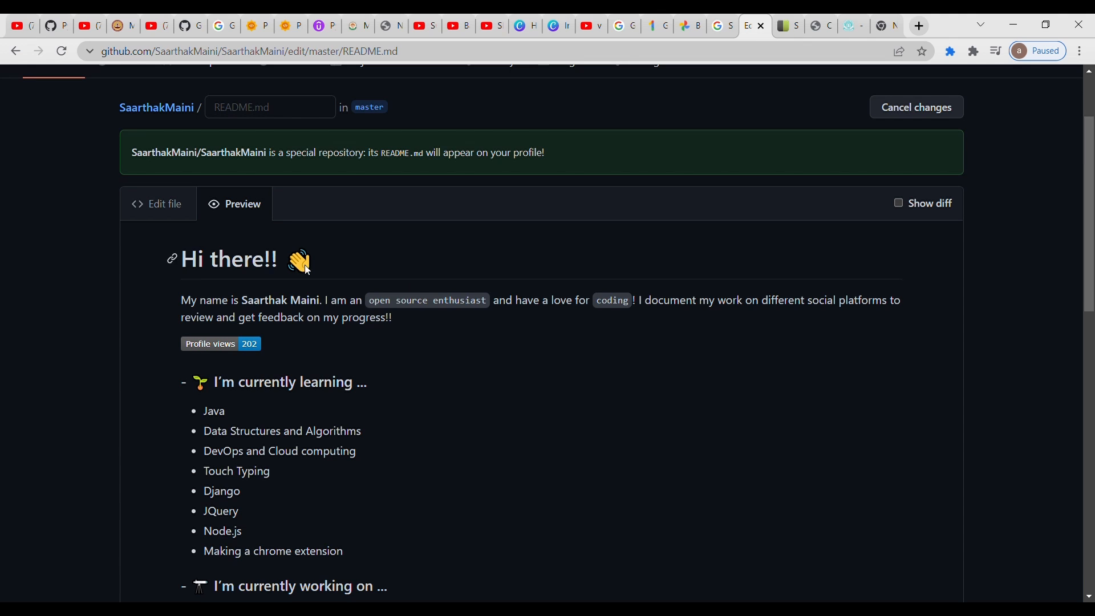
# - Compare the Markdown source of the README's "Hi there!!" heading and introduction with their rendered preview, ending in the source
pyautogui.click(167, 209)
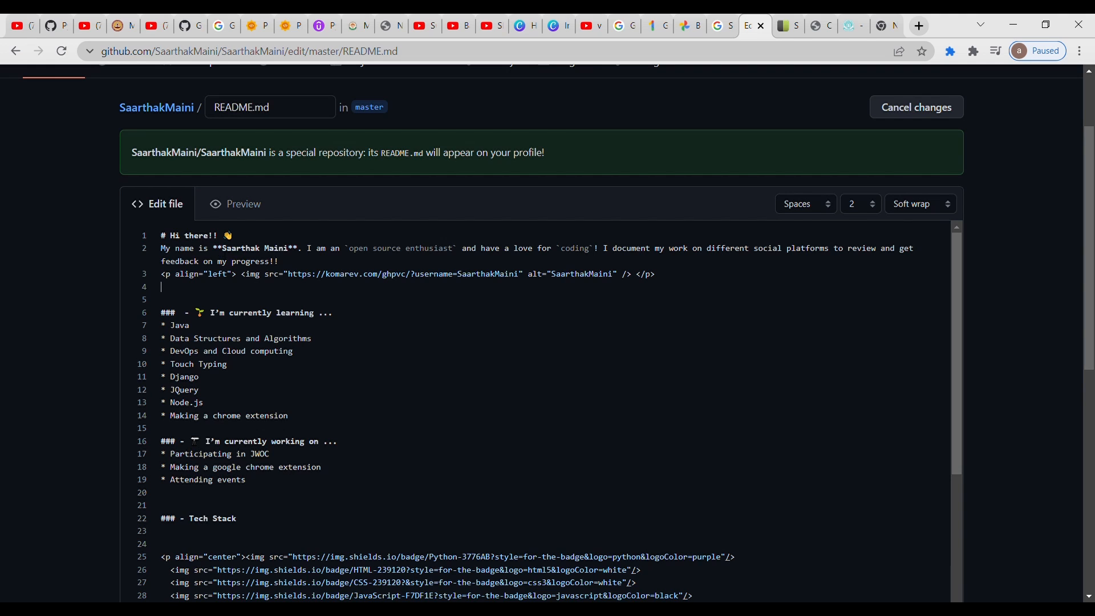
pyautogui.click(249, 212)
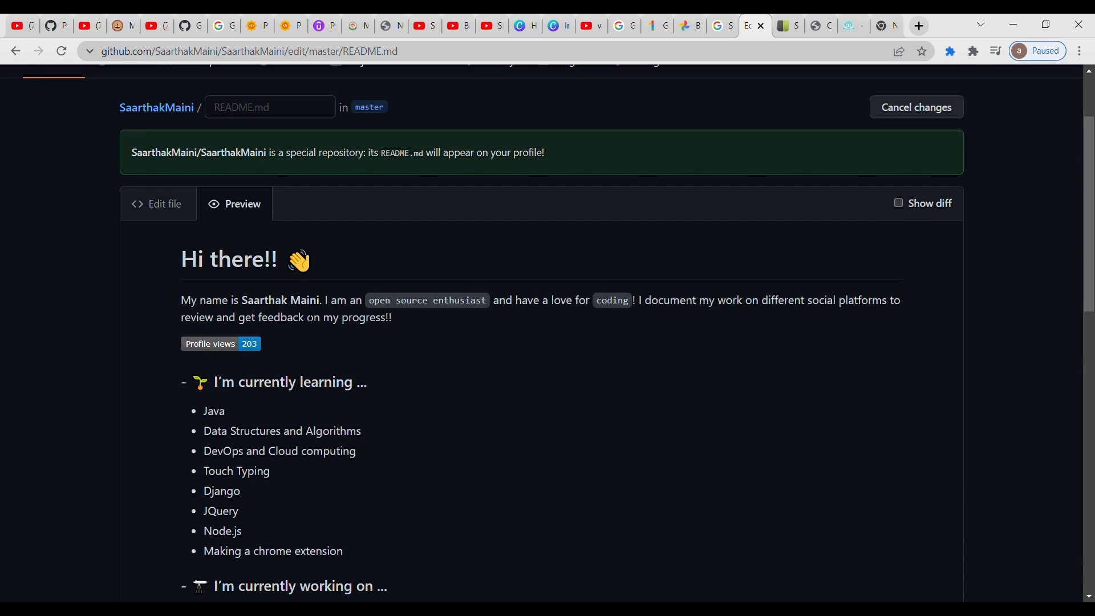
pyautogui.click(170, 209)
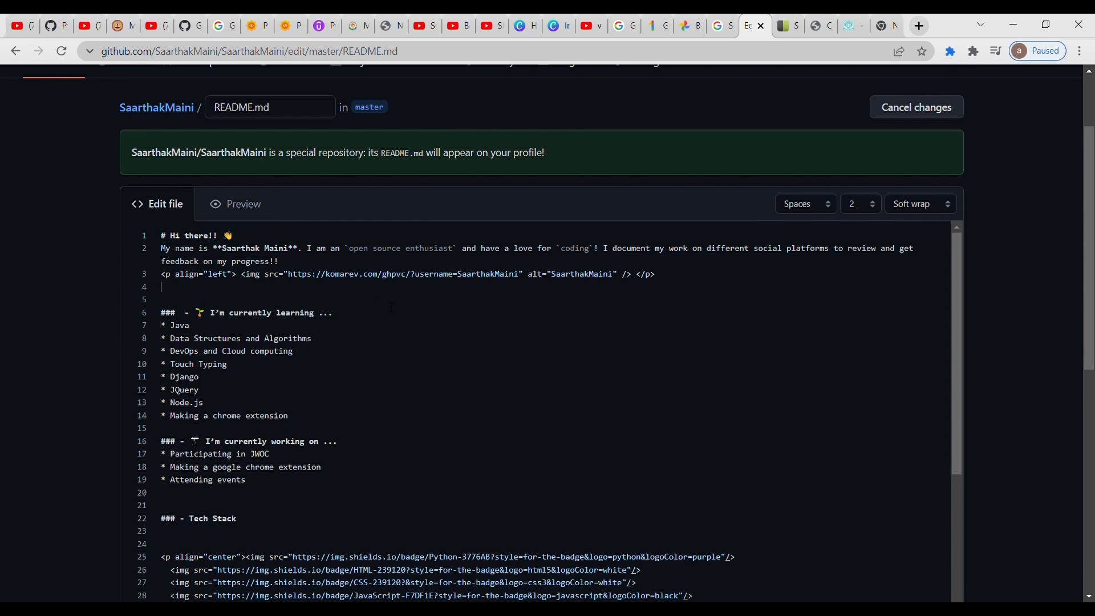
# - Highlight the seedling emoji in the "I'm currently learning" heading, and view the README source down to the commented-out ideas block
pyautogui.doubleClick(201, 313)
pyautogui.press('Right')
pyautogui.moveTo(960, 300); pyautogui.dragTo(961, 311)
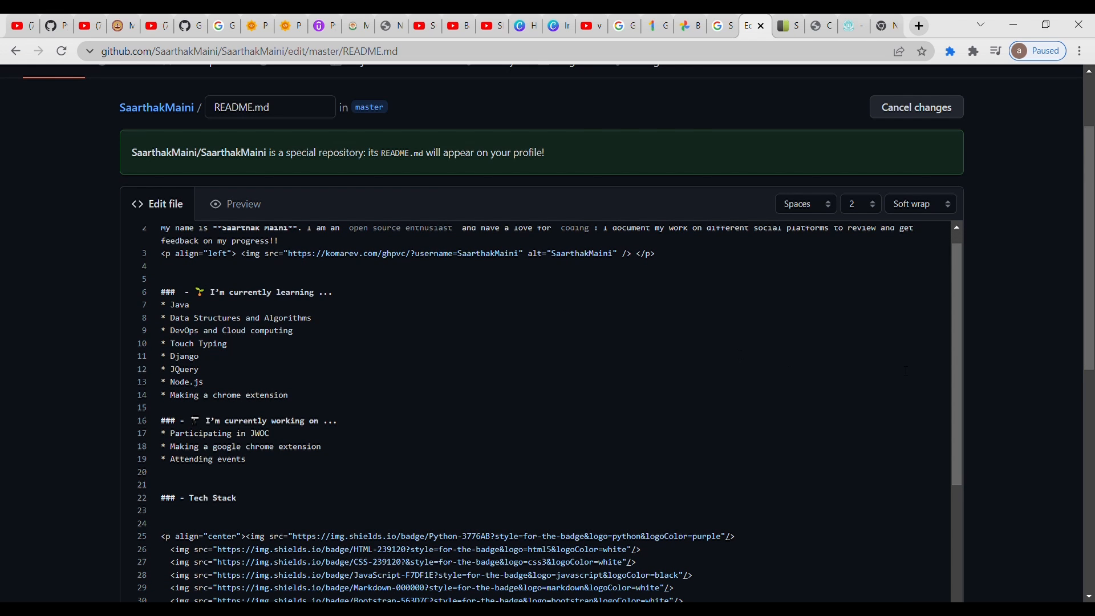
pyautogui.moveTo(956, 365); pyautogui.dragTo(984, 561)
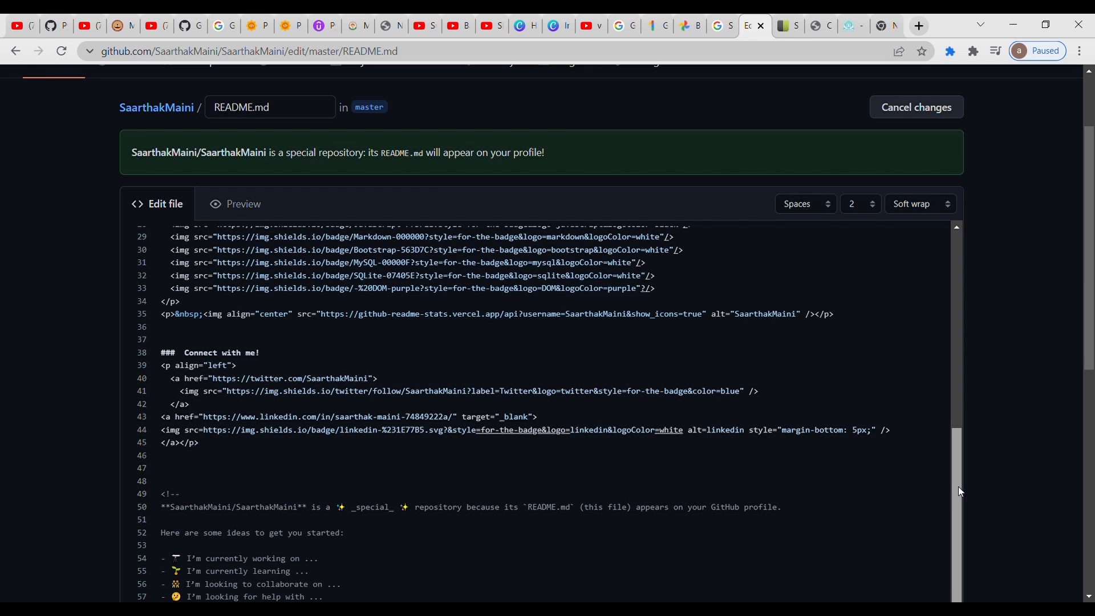
pyautogui.scroll(-2, 958, 487)
pyautogui.scroll(-3, 1048, 326)
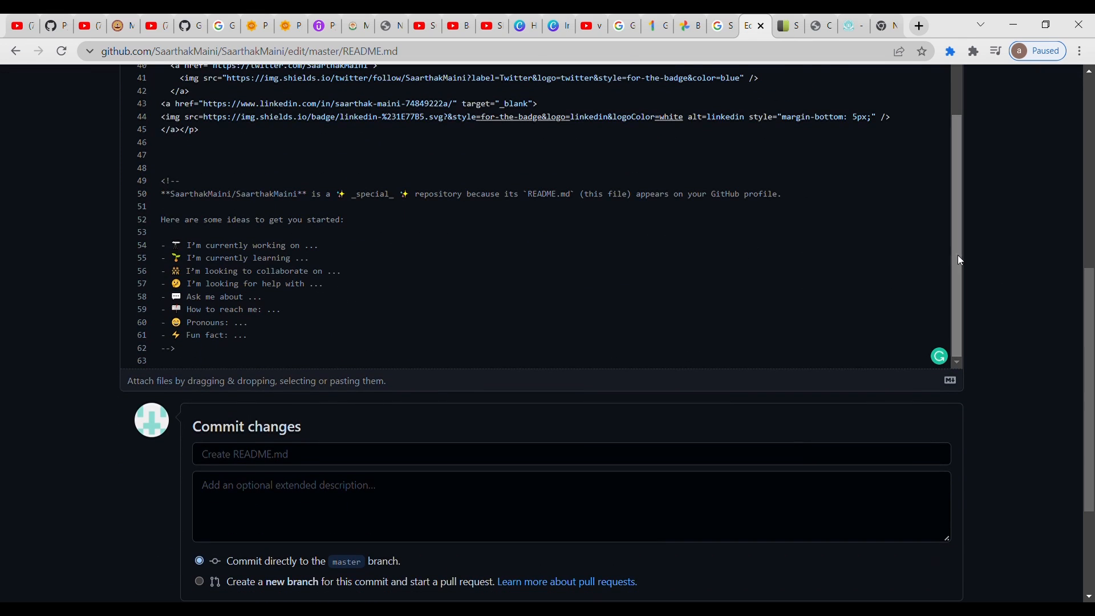
pyautogui.scroll(3, 1048, 327)
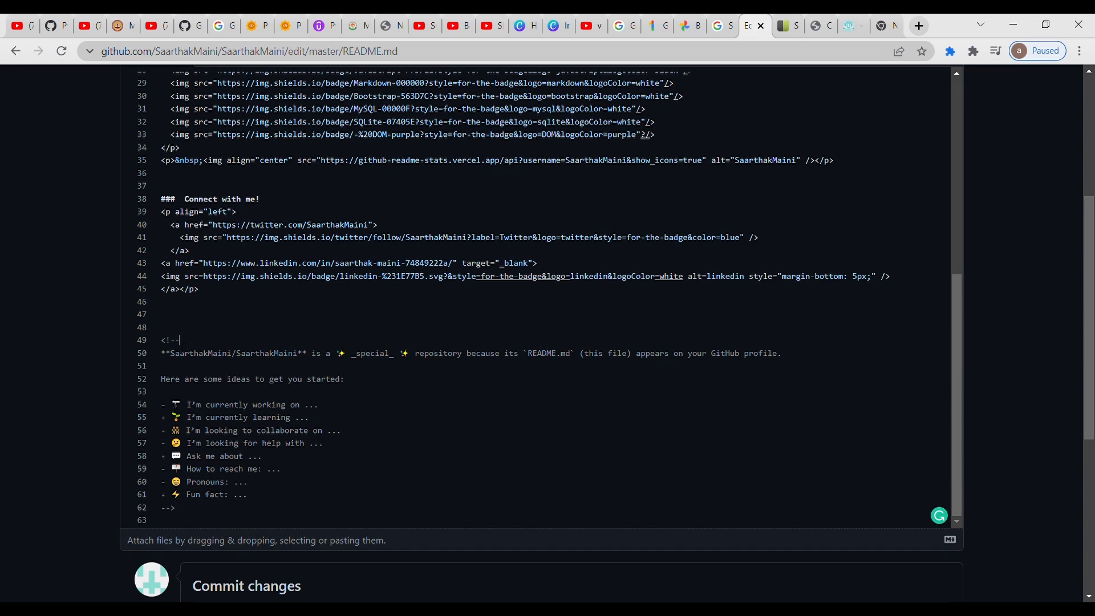
# - Highlight the opening comment marker above the ideas block, enter example HTML comment markers within the block, and delete the example's closing marker
pyautogui.moveTo(179, 340); pyautogui.dragTo(167, 341)
pyautogui.click(194, 381)
pyautogui.write('<! - -->')
pyautogui.hotkey('shift', 'Left')
pyautogui.hotkey('shift', 'Left')
pyautogui.hotkey('shift', 'Left')
pyautogui.hotkey('shift', 'Left')
pyautogui.hotkey('shift', 'Left')
pyautogui.hotkey('shift', 'Left')
pyautogui.hotkey('shift', 'Left')
pyautogui.hotkey('shift', 'Left')
pyautogui.press('BackSpace')
# - Compare the rendered preview of the README's opening sections with their Markdown source, starting from the top of the file
pyautogui.moveTo(967, 401); pyautogui.dragTo(966, 119)
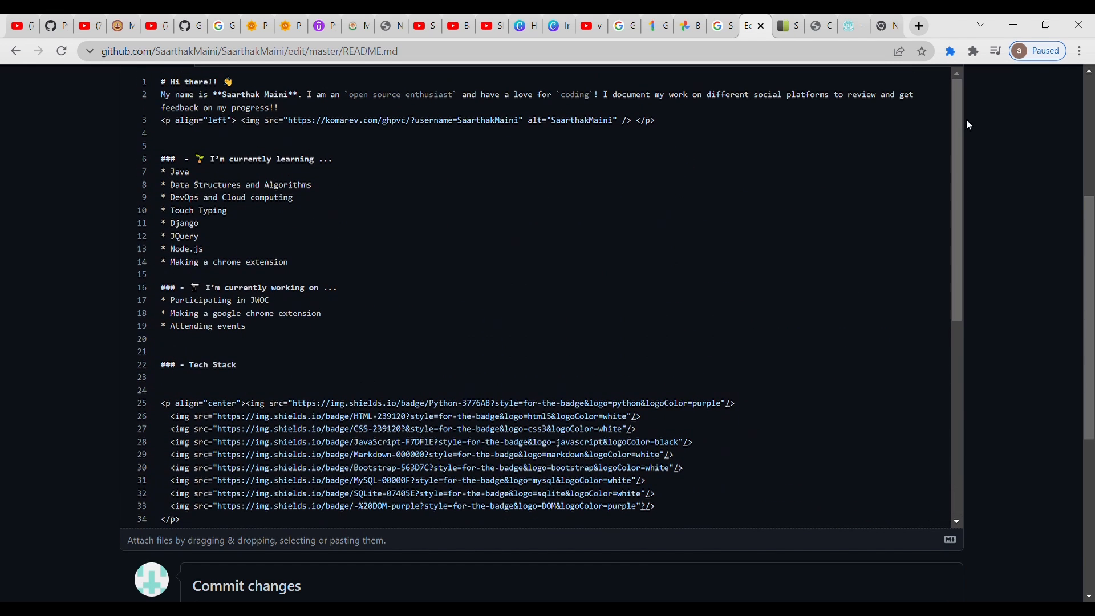
pyautogui.scroll(5, 464, 348)
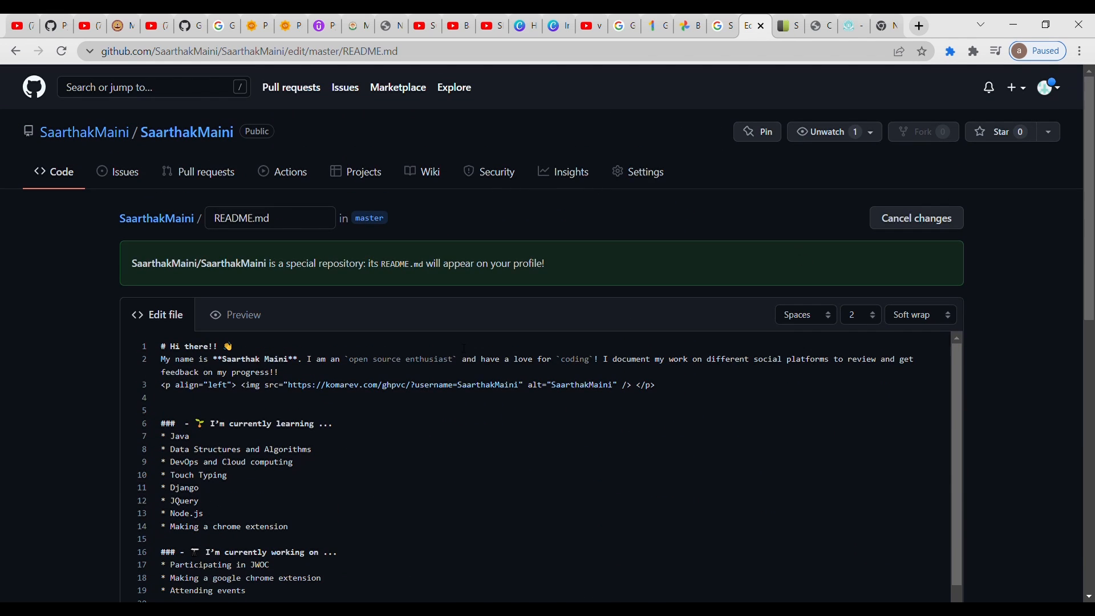
pyautogui.click(260, 317)
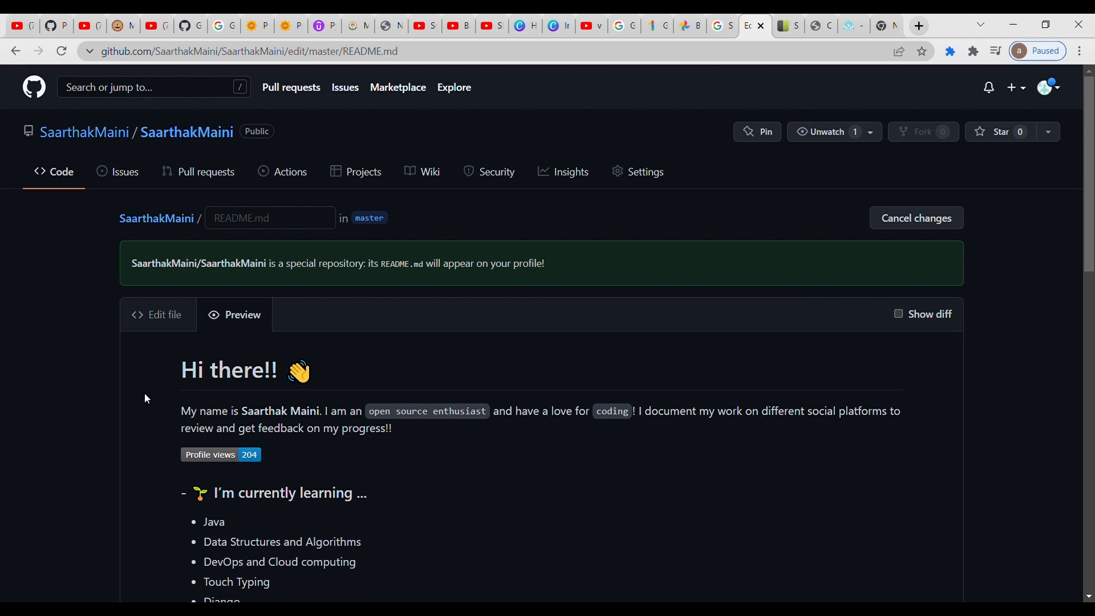
pyautogui.click(168, 315)
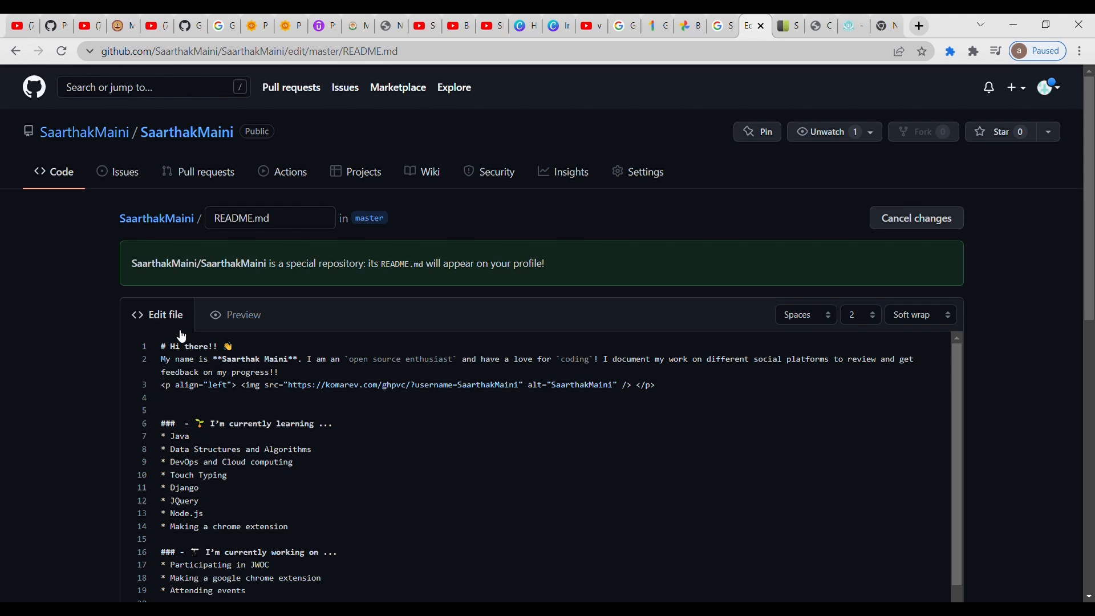
pyautogui.scroll(-2, 956, 387)
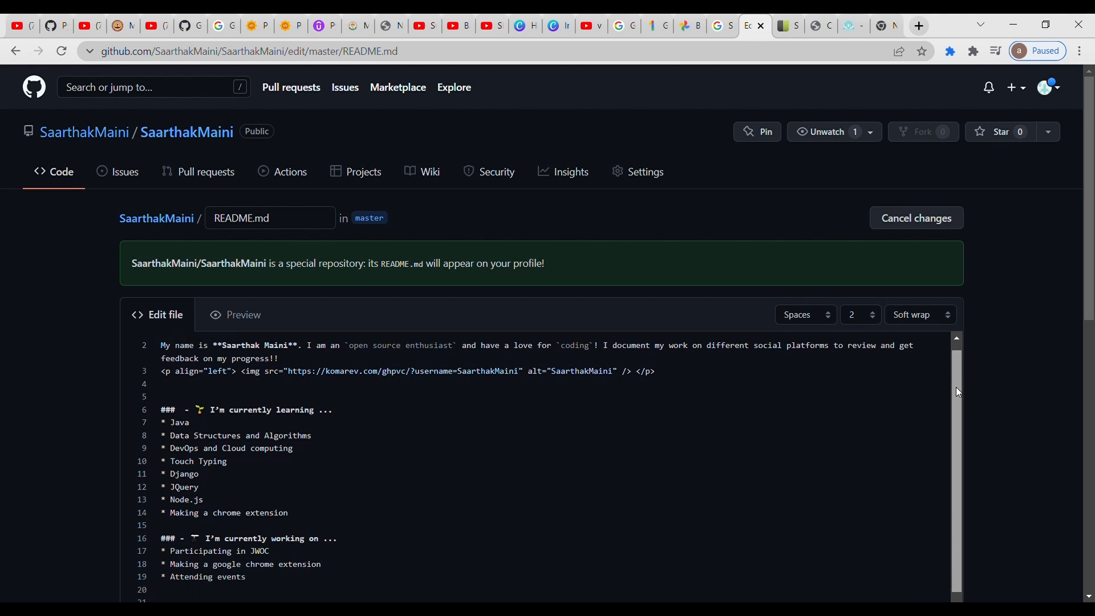
pyautogui.scroll(2, 961, 392)
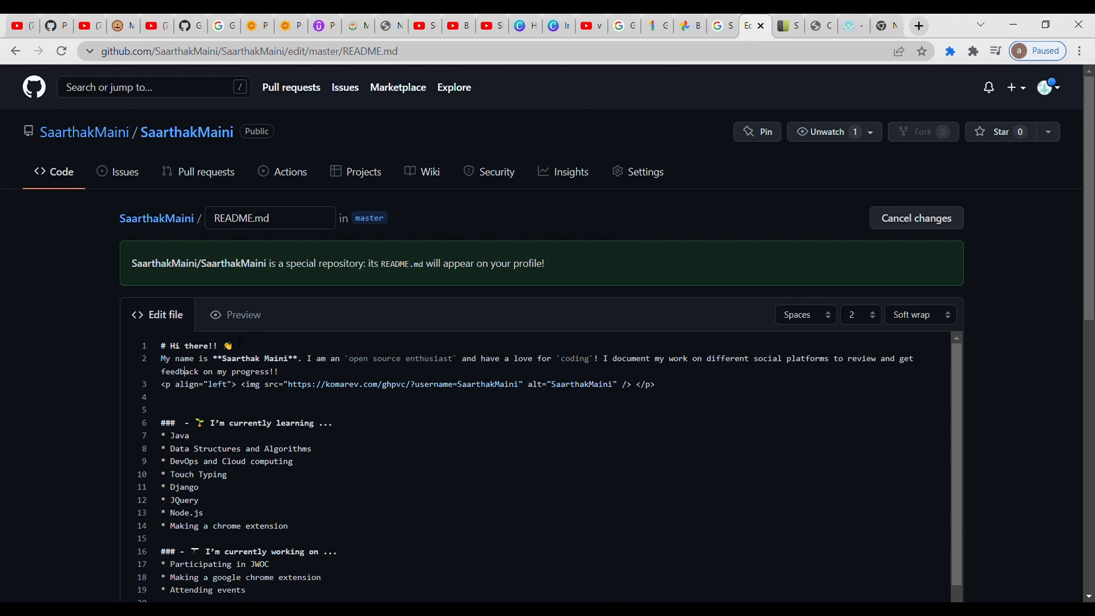
pyautogui.click(248, 320)
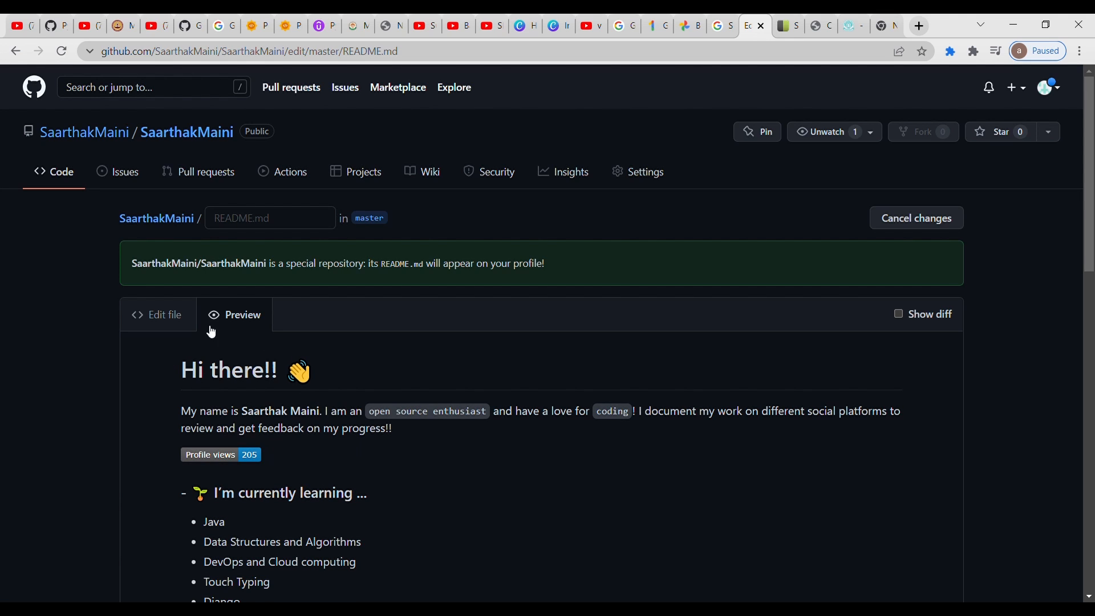
pyautogui.click(166, 314)
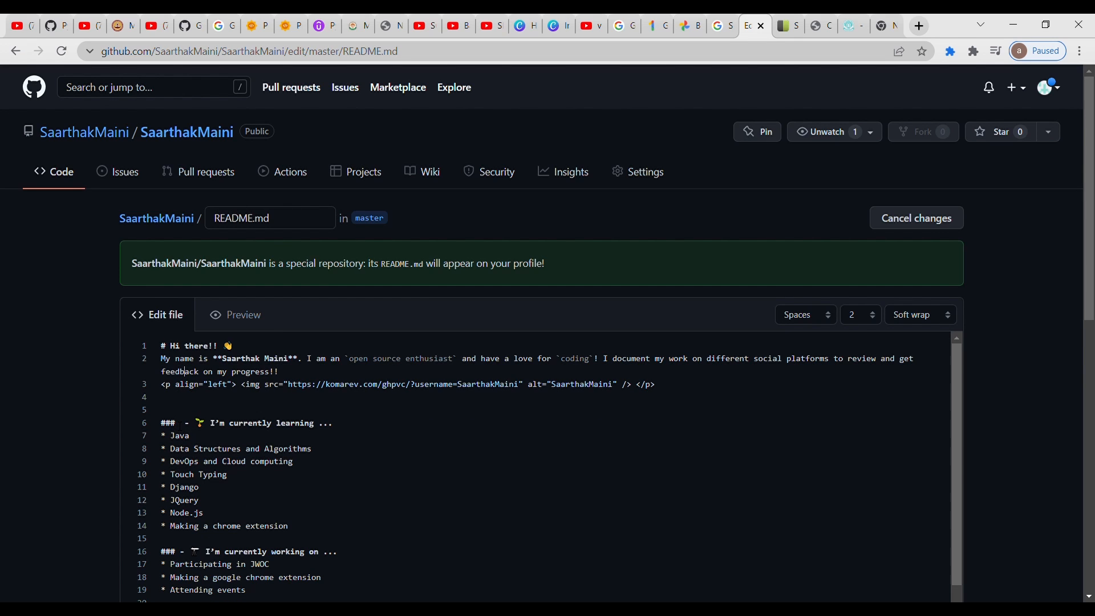
# - Examine the rendered README down to the Tech Stack badges, GitHub stats card and "Connect with me!" links
pyautogui.click(265, 329)
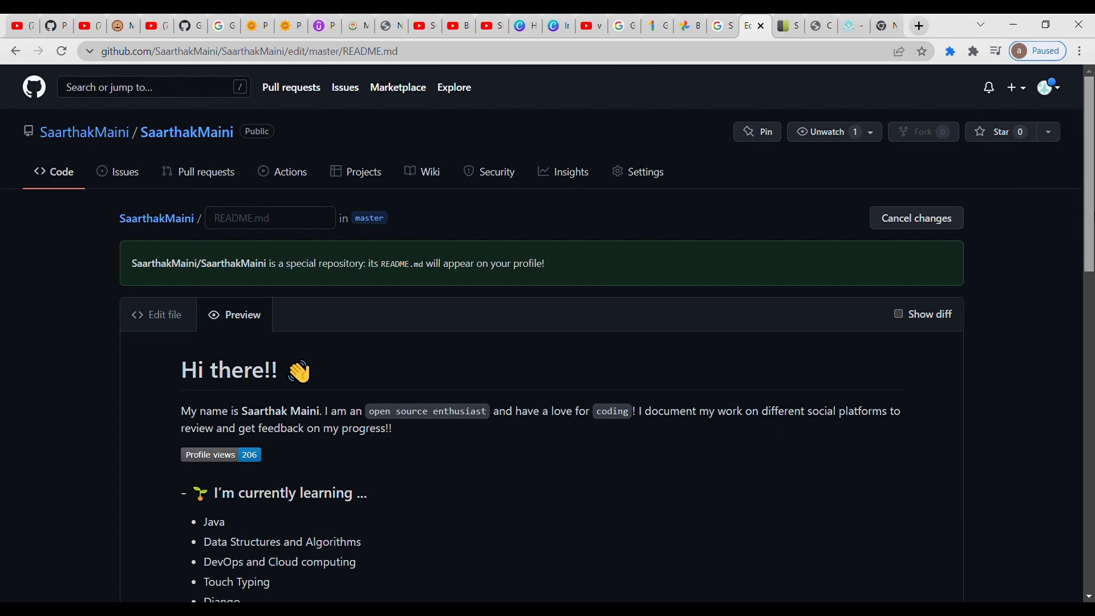
pyautogui.scroll(-1, 1093, 216)
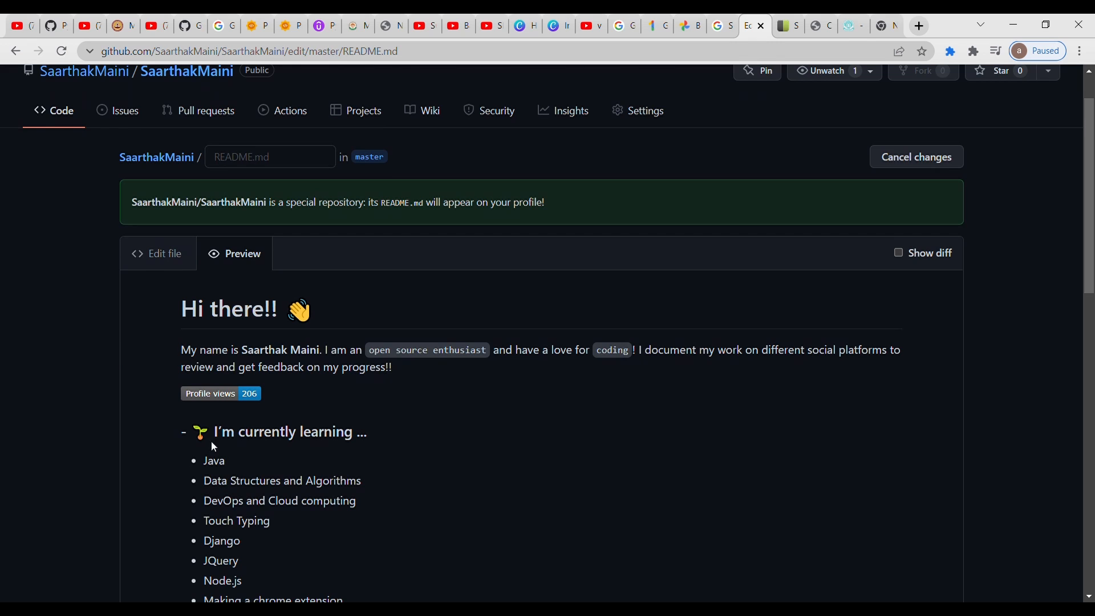
pyautogui.click(171, 266)
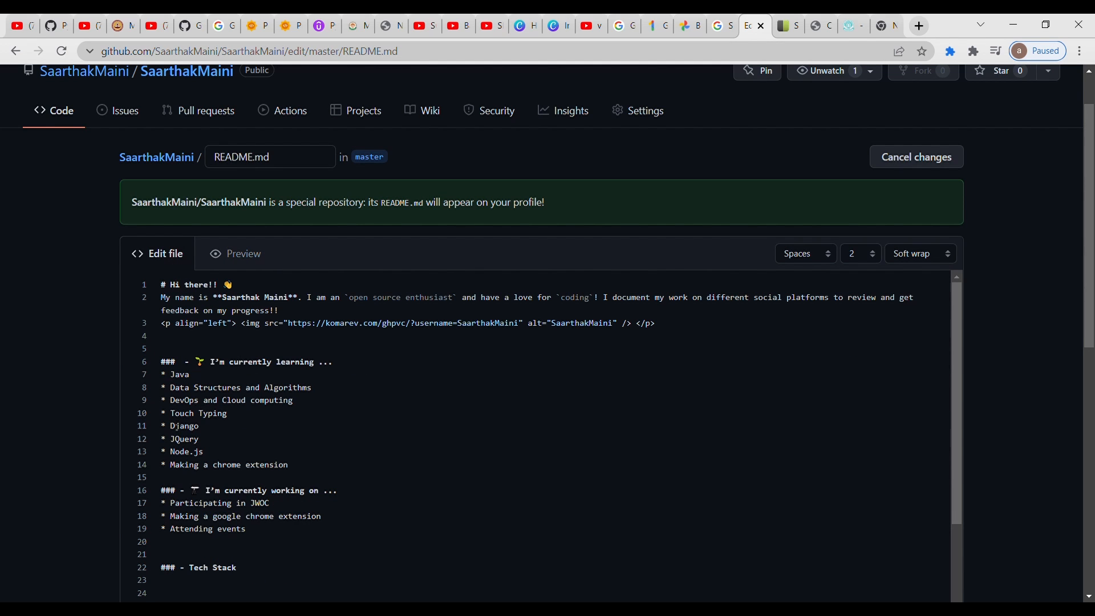
pyautogui.click(240, 254)
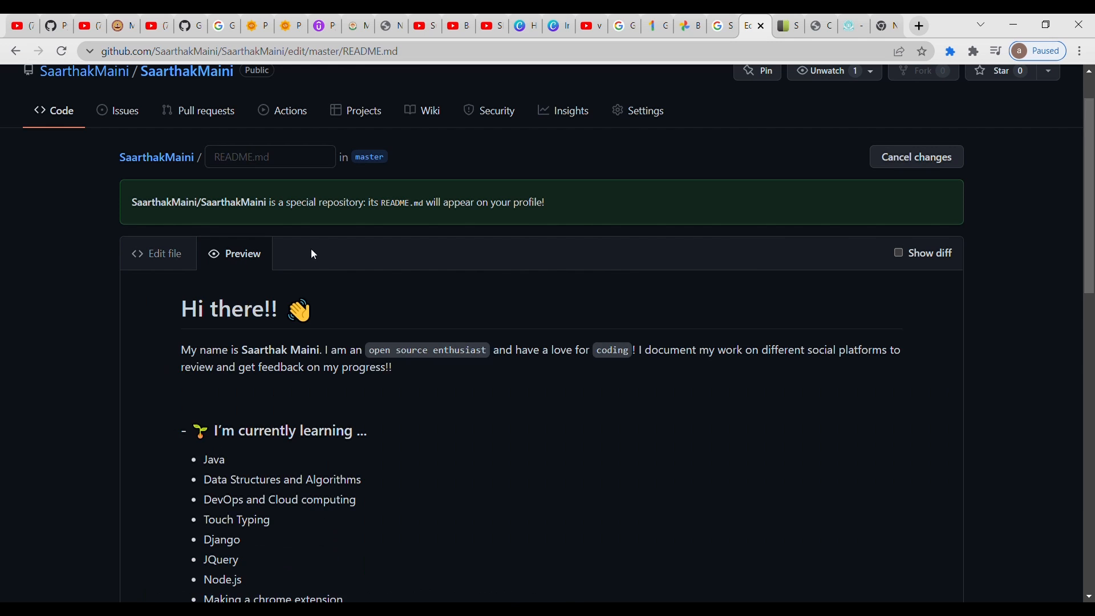
pyautogui.moveTo(1091, 225); pyautogui.dragTo(1093, 428)
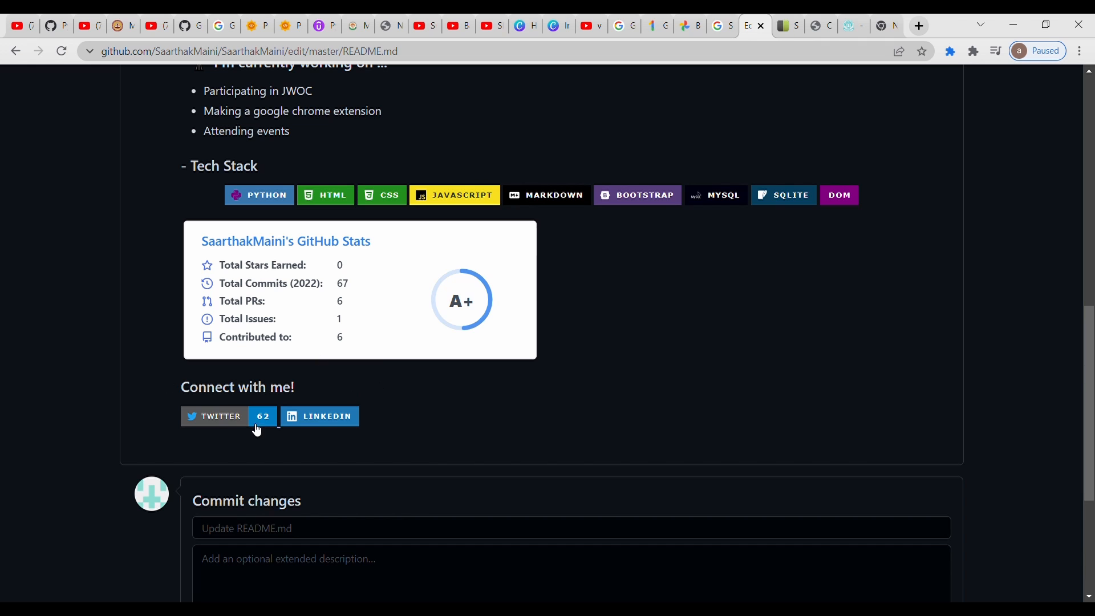
pyautogui.moveTo(1088, 346); pyautogui.dragTo(1089, 143)
# - Switch to the Shields.io tab, browse the badges in its Social category, and return to the GitHub README preview
pyautogui.click(782, 27)
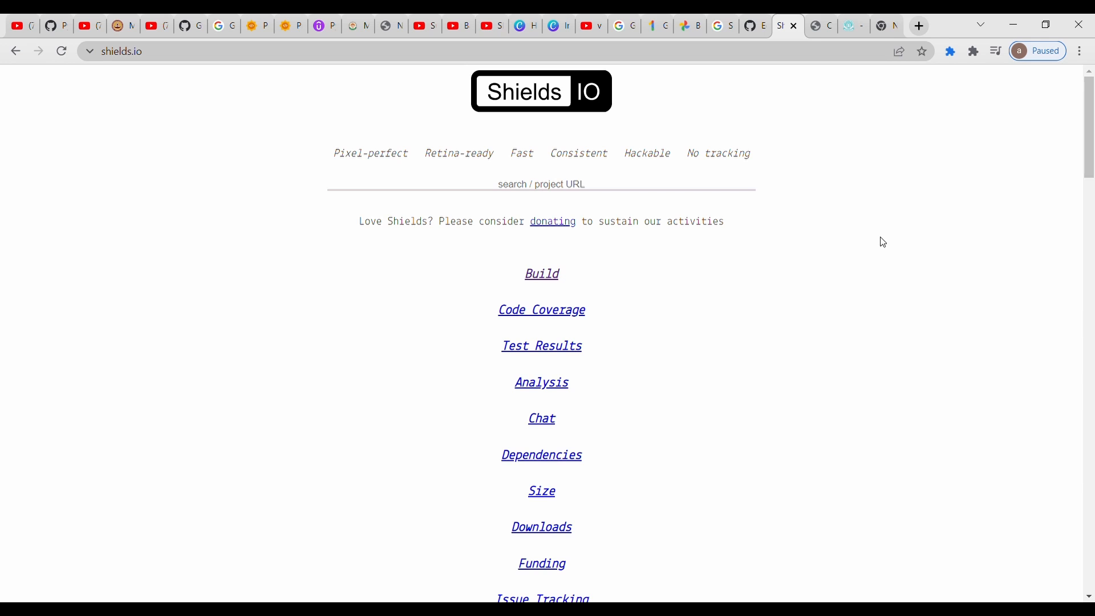
pyautogui.scroll(-4, 1090, 124)
pyautogui.scroll(-2, 670, 318)
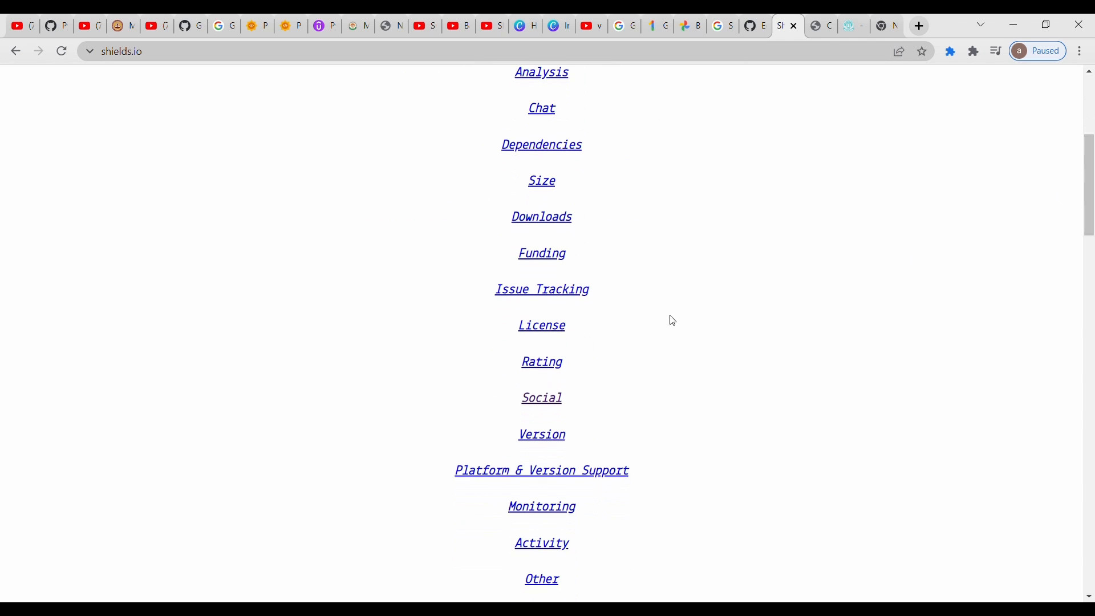
pyautogui.click(536, 396)
pyautogui.moveTo(538, 393); pyautogui.dragTo(602, 353)
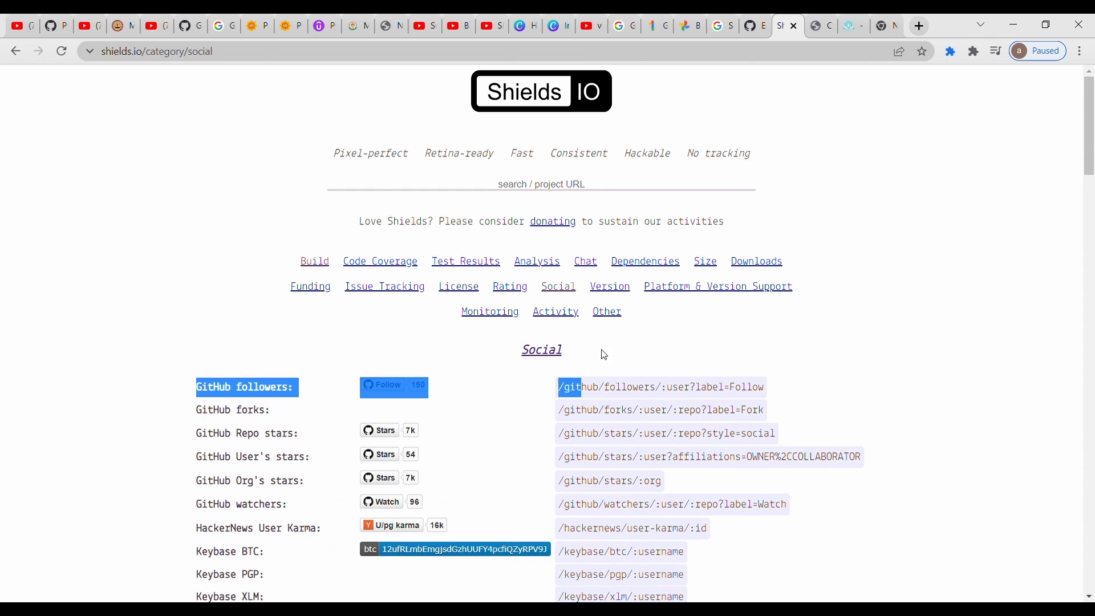
pyautogui.click(864, 334)
pyautogui.scroll(-4, 1091, 183)
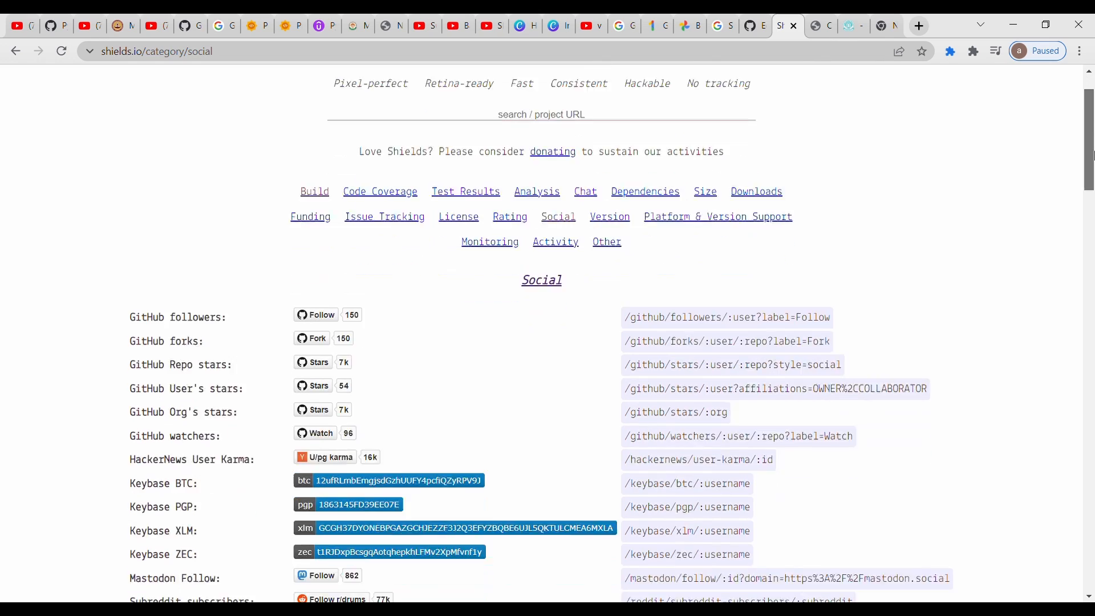
pyautogui.moveTo(1093, 185); pyautogui.dragTo(1091, 137)
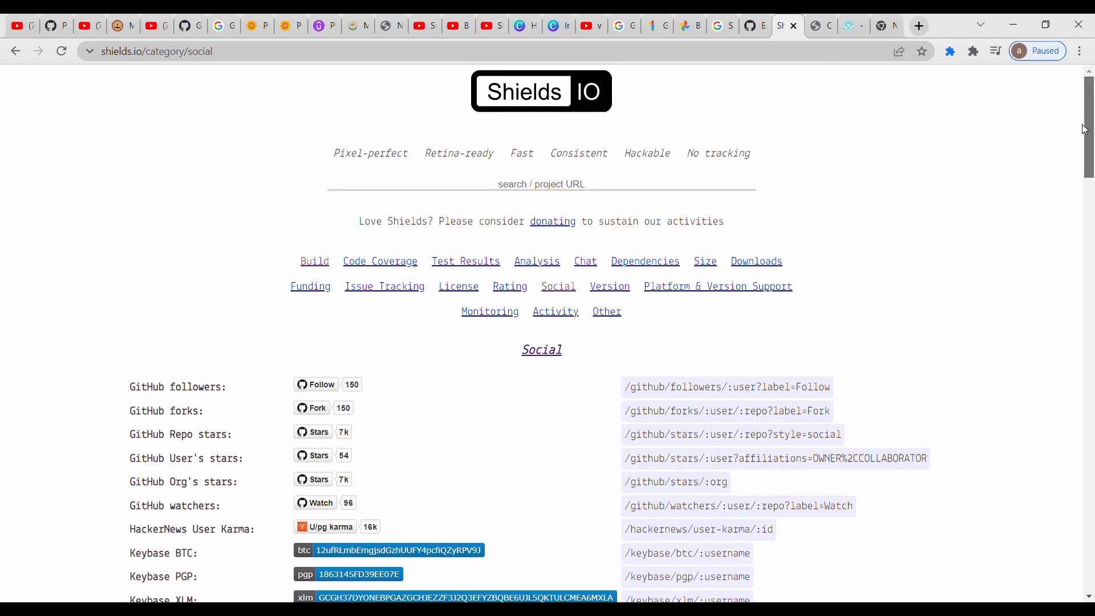
pyautogui.click(754, 25)
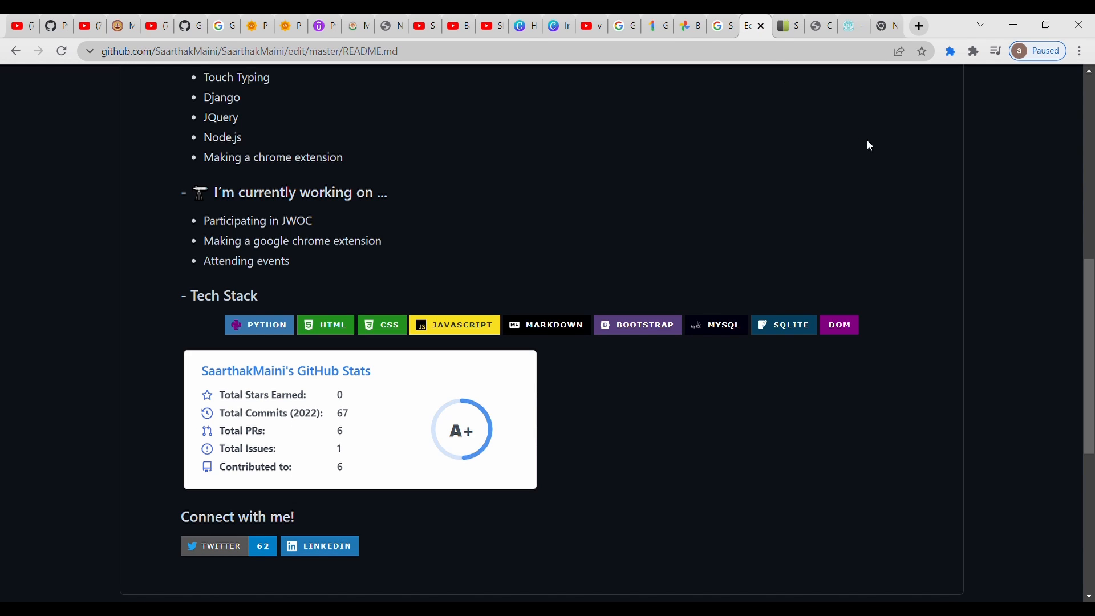